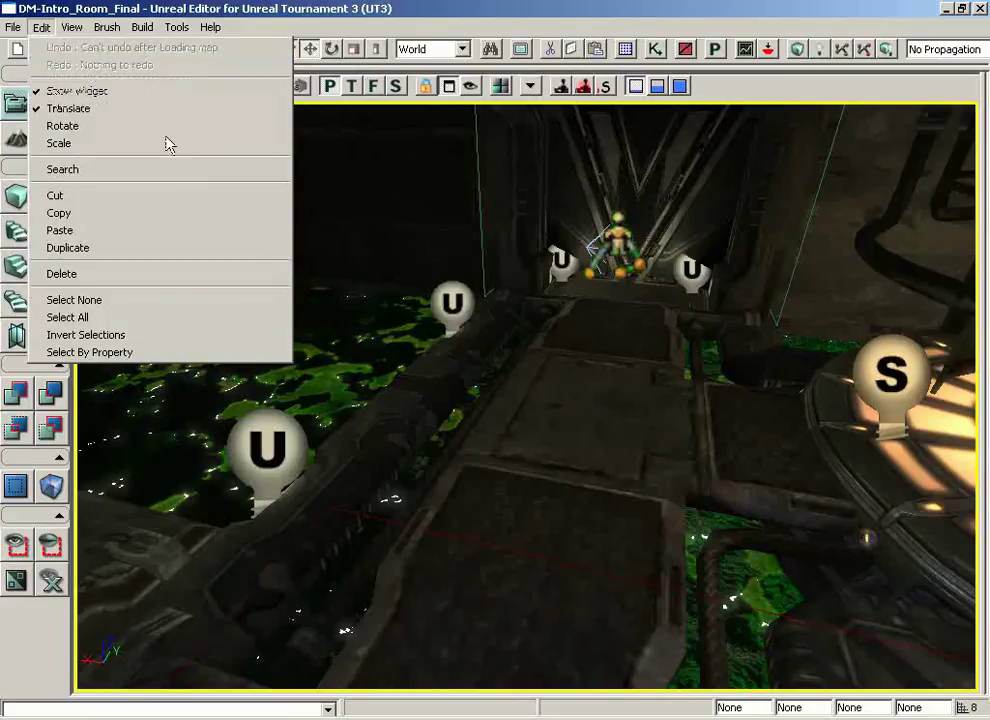
- Select the long central walkway mesh, and undo and redo that selection
{"action": "left_click", "coordinate": [552, 440]}
{"action": "left_click", "coordinate": [551, 434]}
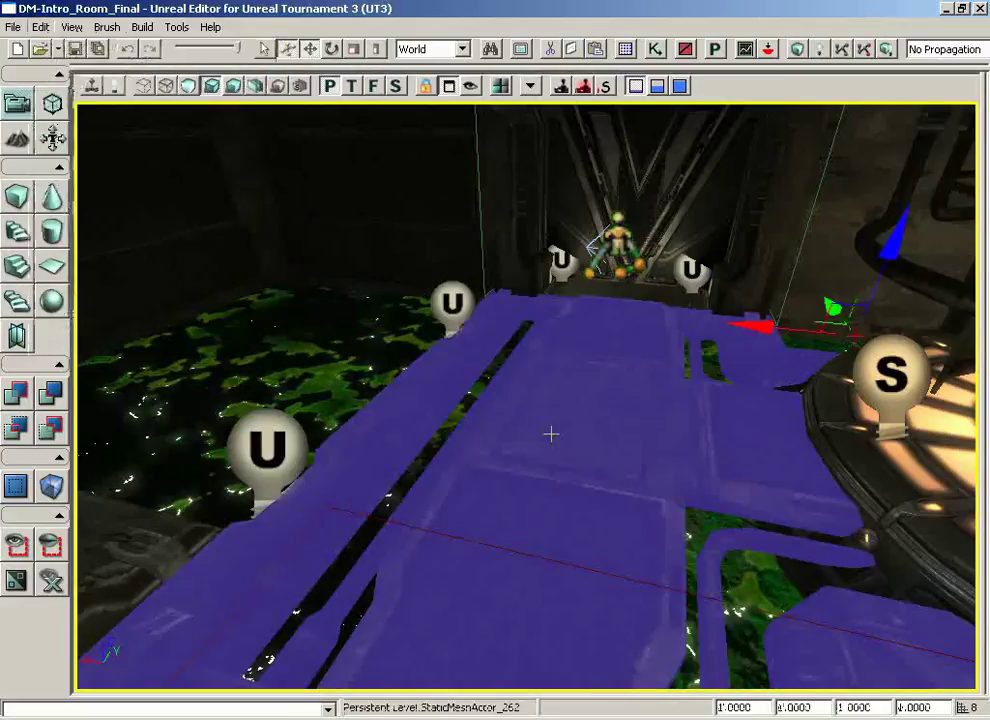
{"action": "left_click", "coordinate": [41, 27]}
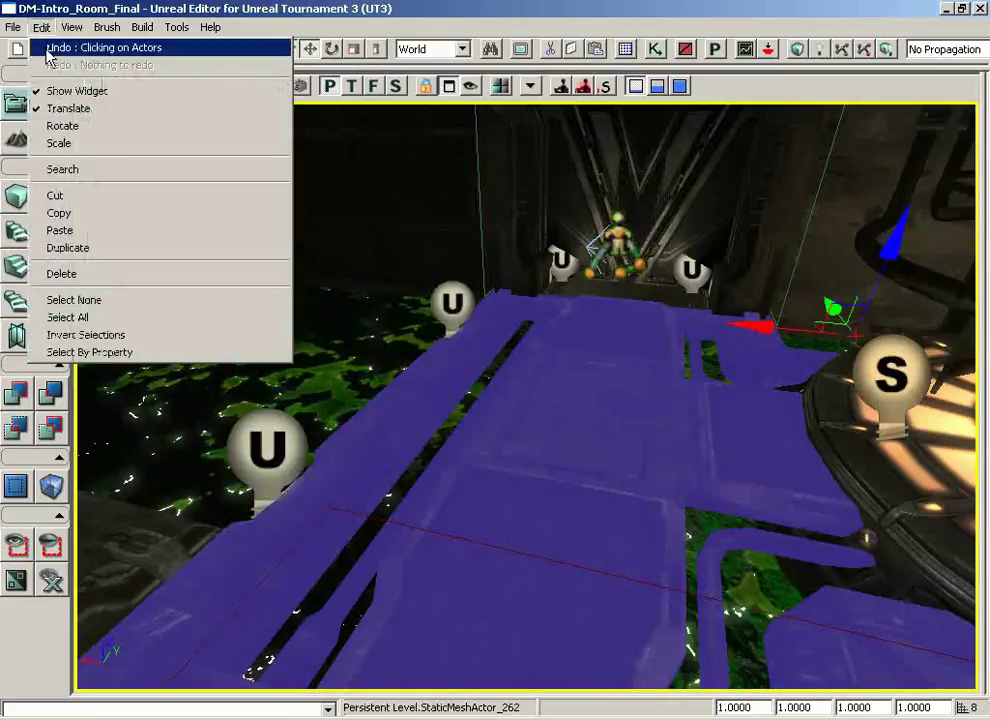
{"action": "left_click", "coordinate": [47, 50]}
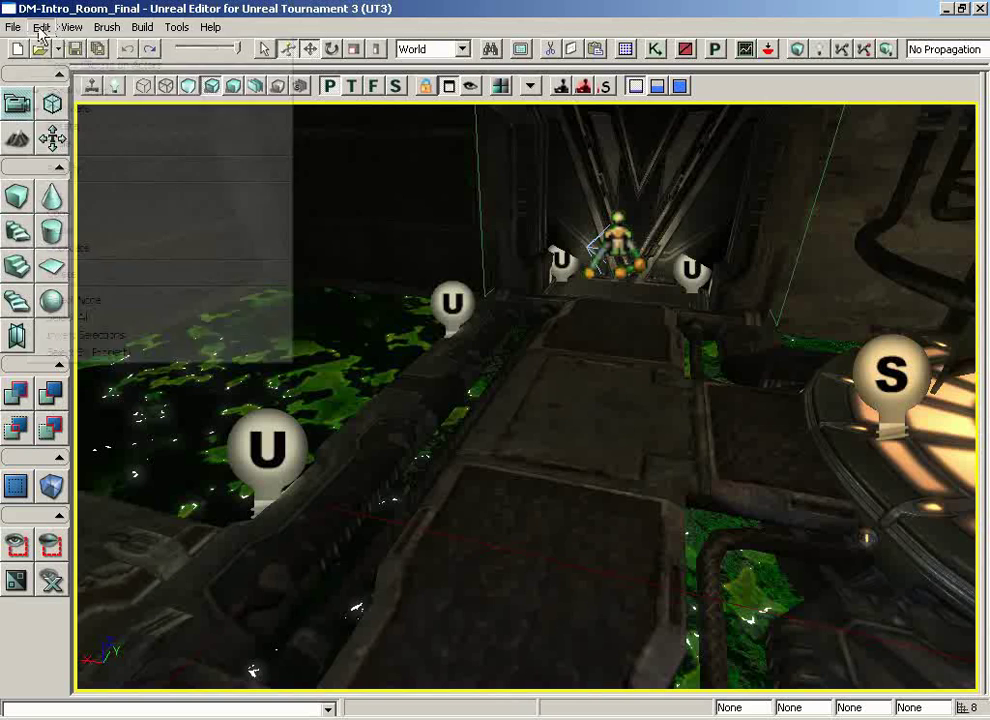
{"action": "left_click", "coordinate": [41, 27]}
{"action": "left_click", "coordinate": [54, 70]}
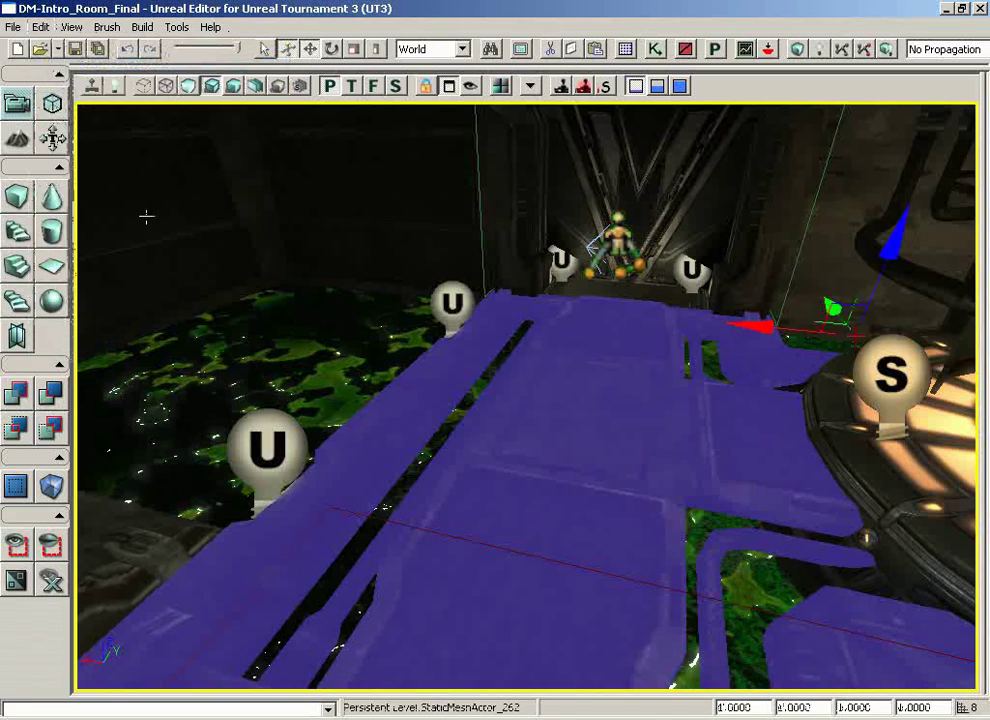
- Select the platform leading to the far door, raise it above the liquid, and undo the last recorded action
{"action": "left_click_drag", "start_coordinate": [568, 389], "coordinate": [409, 368]}
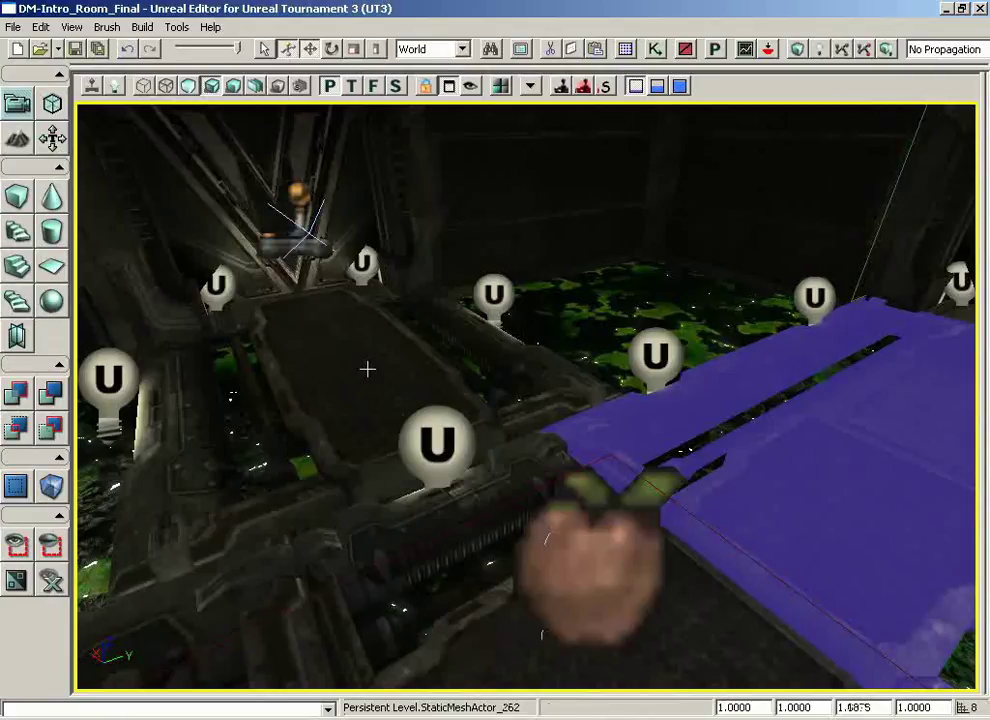
{"action": "left_click", "coordinate": [368, 369]}
{"action": "left_click_drag", "start_coordinate": [767, 426], "coordinate": [650, 419]}
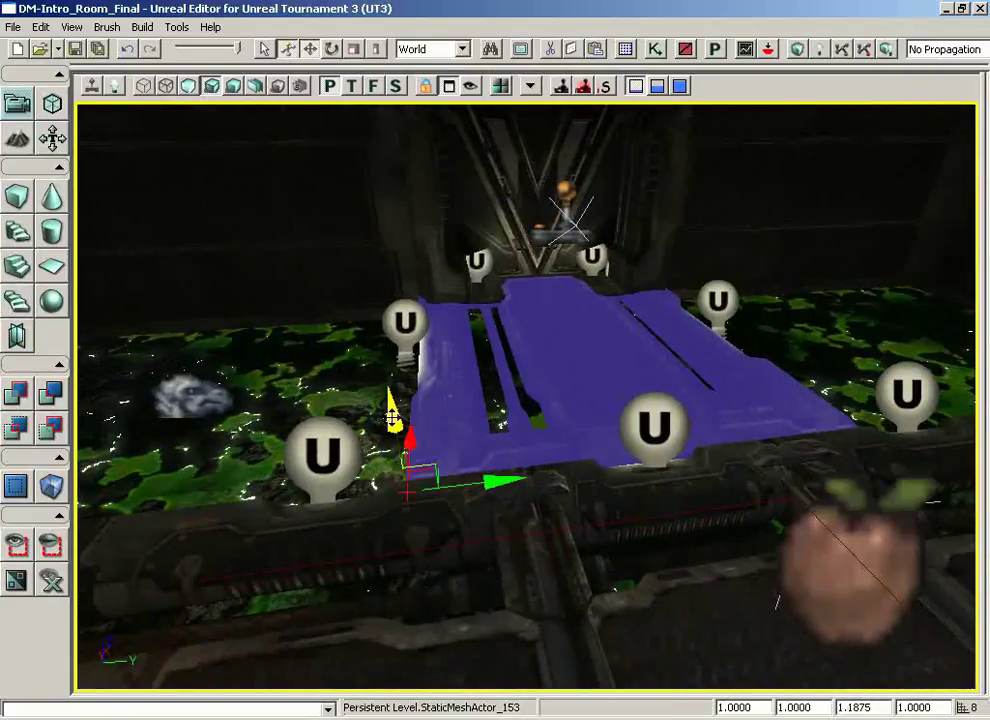
{"action": "left_click_drag", "start_coordinate": [393, 418], "coordinate": [370, 300]}
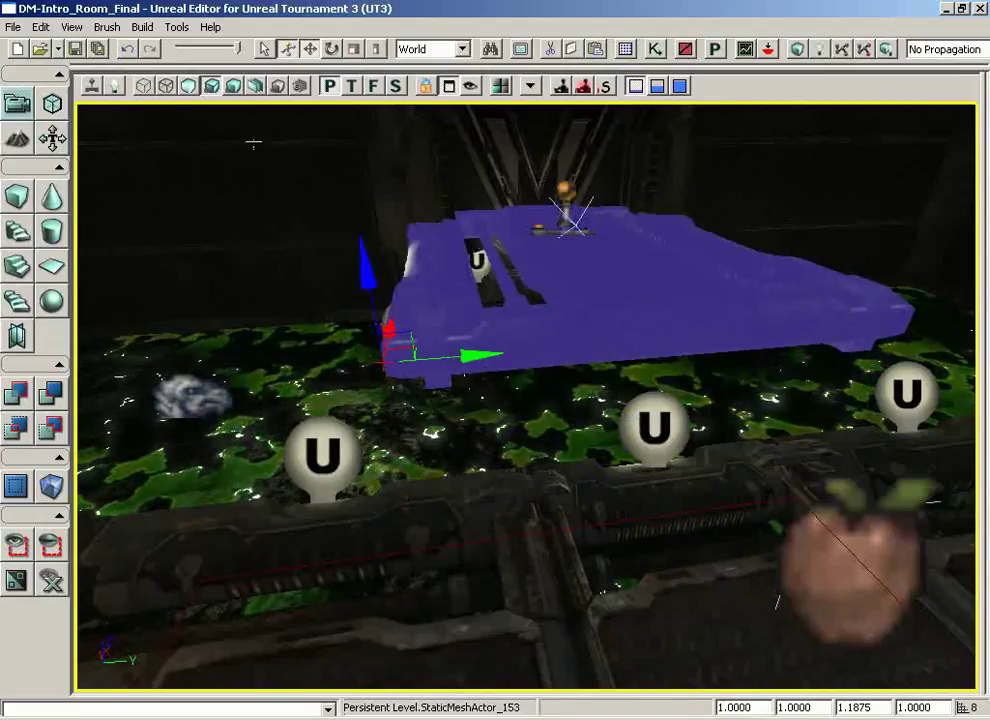
{"action": "left_click", "coordinate": [41, 27]}
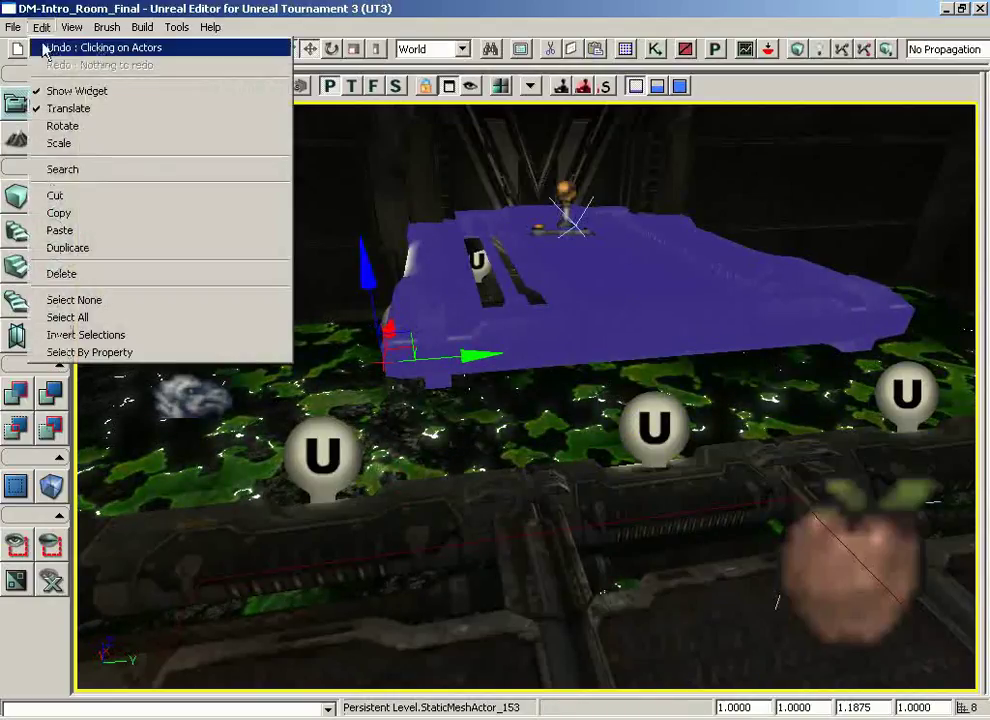
{"action": "left_click", "coordinate": [136, 49]}
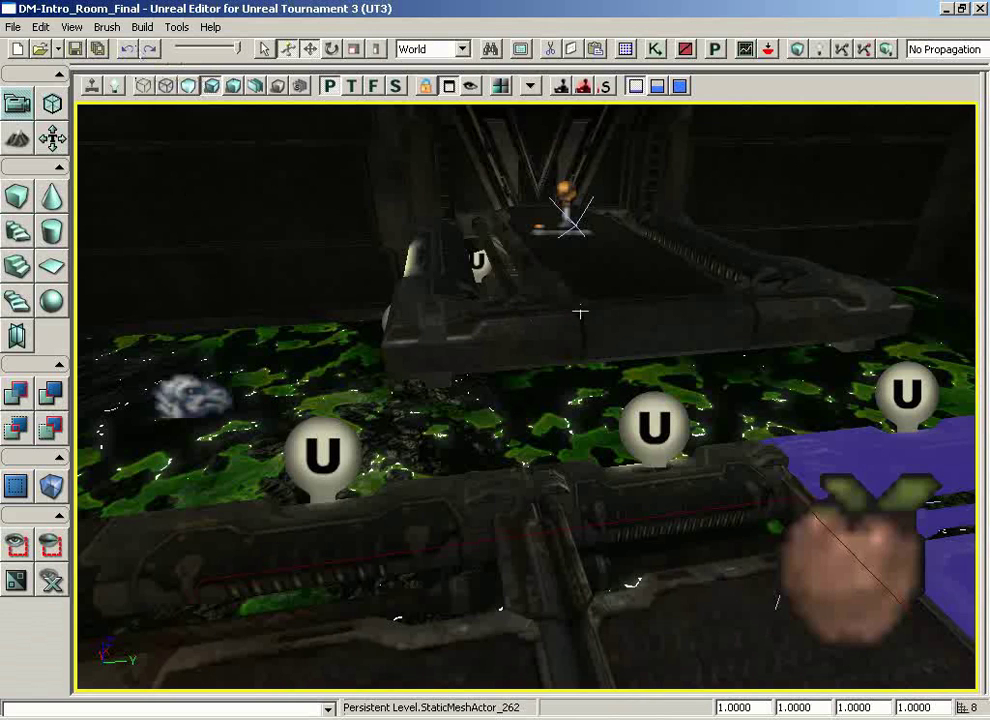
- Reselect the raised platform and lower it back to floor level in front of the door
{"action": "left_click_drag", "start_coordinate": [580, 312], "coordinate": [563, 341]}
{"action": "left_click", "coordinate": [514, 309]}
{"action": "mouse_move", "coordinate": [598, 429]}
{"action": "left_mouse_down"}
{"action": "mouse_move", "coordinate": [608, 382]}
{"action": "mouse_move", "coordinate": [591, 433]}
{"action": "left_mouse_up"}
- Select the neighbouring walkway section and undo that selection so the platform is selected again
{"action": "left_click", "coordinate": [40, 27]}
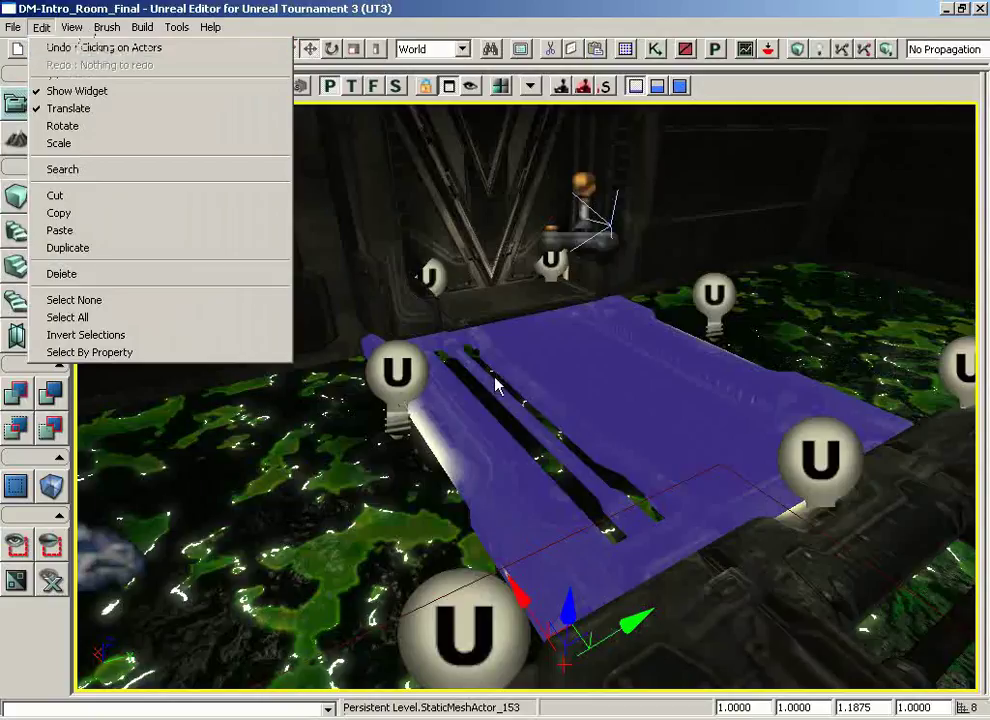
{"action": "left_click", "coordinate": [532, 378]}
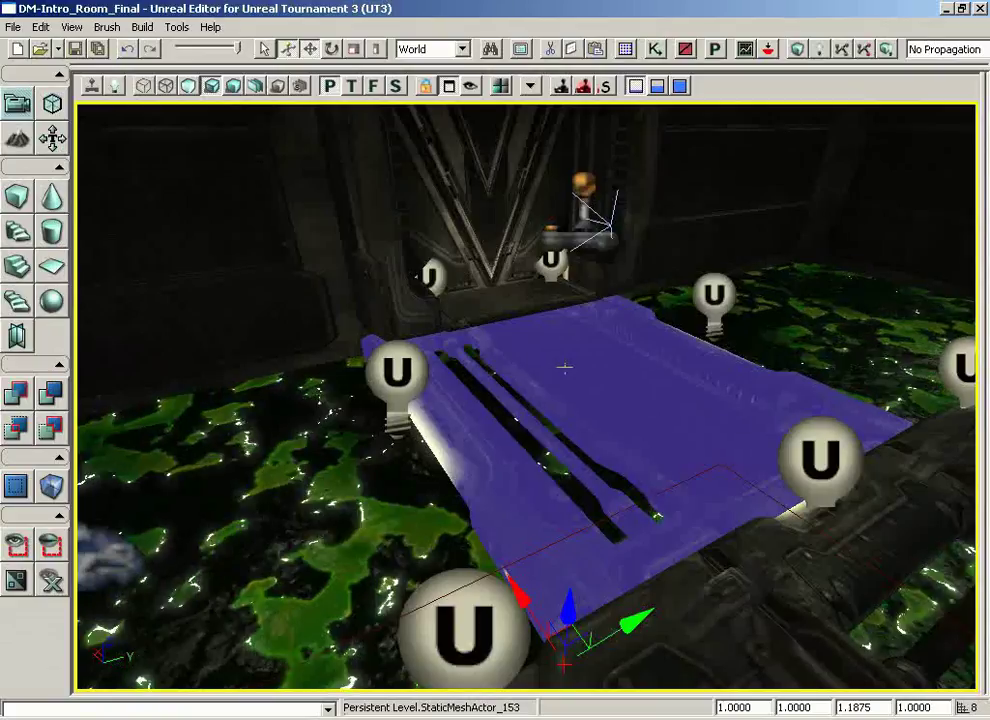
{"action": "left_click", "coordinate": [940, 444]}
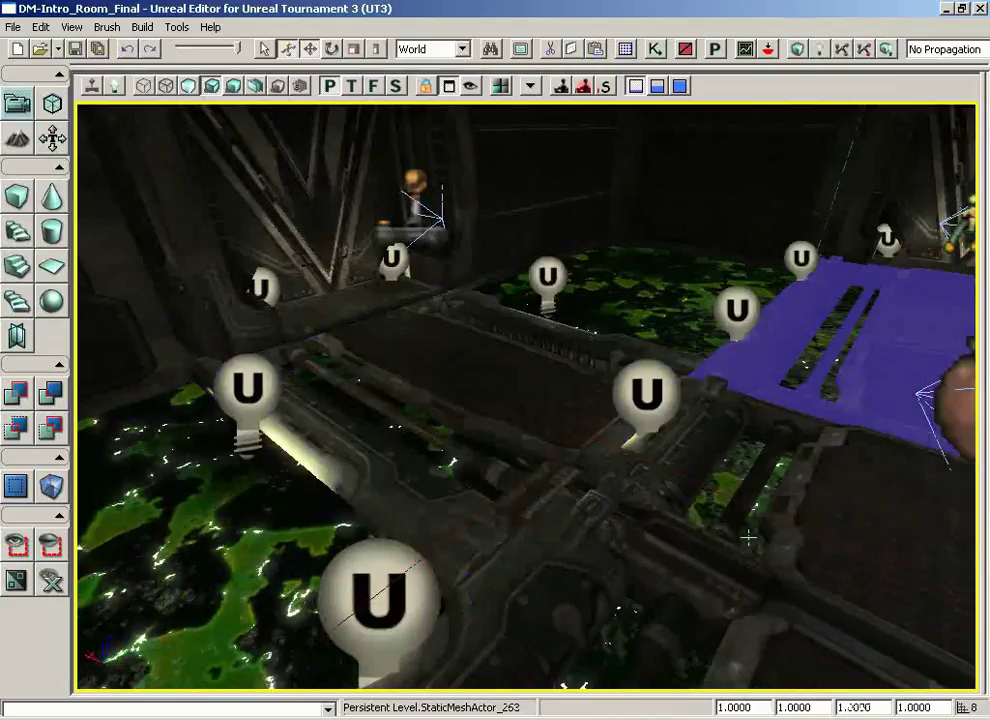
{"action": "left_click", "coordinate": [41, 27]}
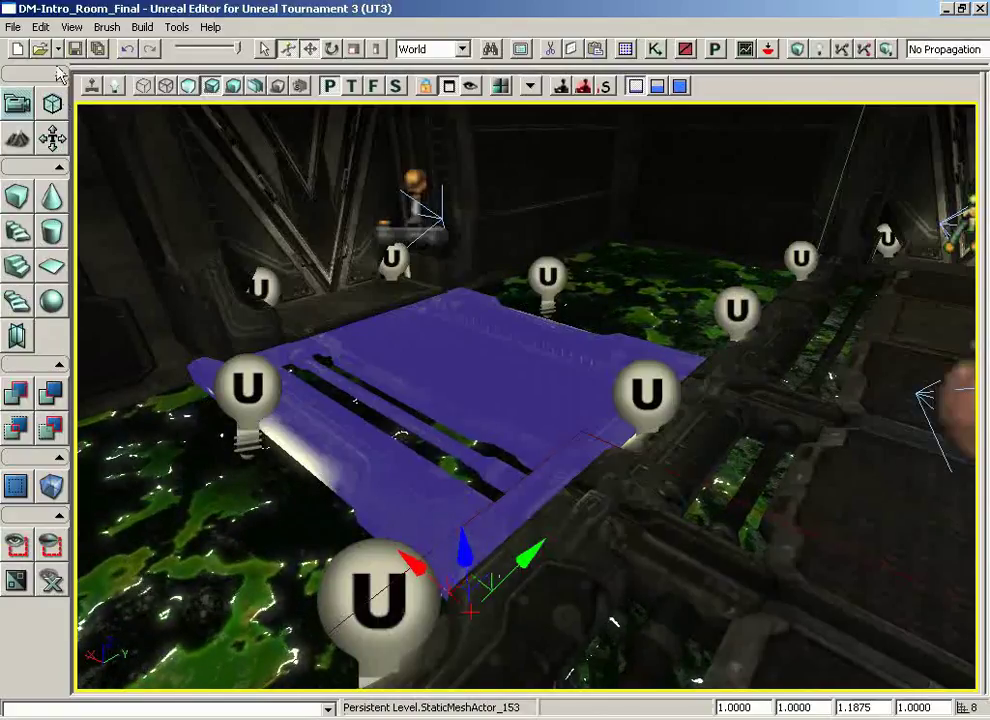
- Hide the transform widget and move the selected platform sideways over the liquid without it
{"action": "left_click", "coordinate": [41, 27]}
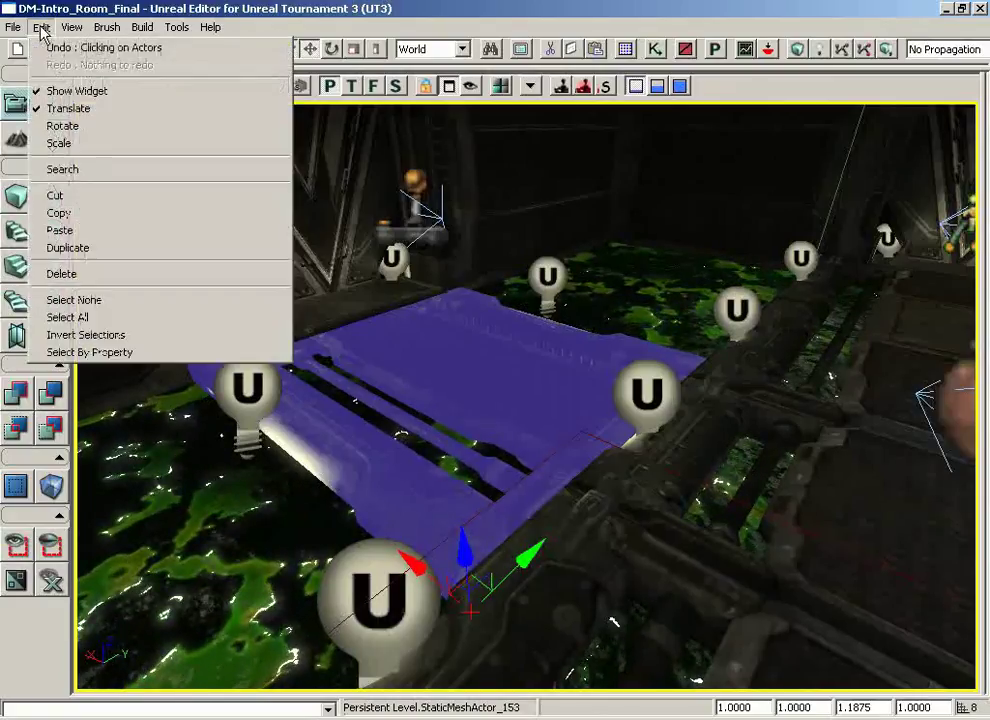
{"action": "left_click", "coordinate": [72, 92]}
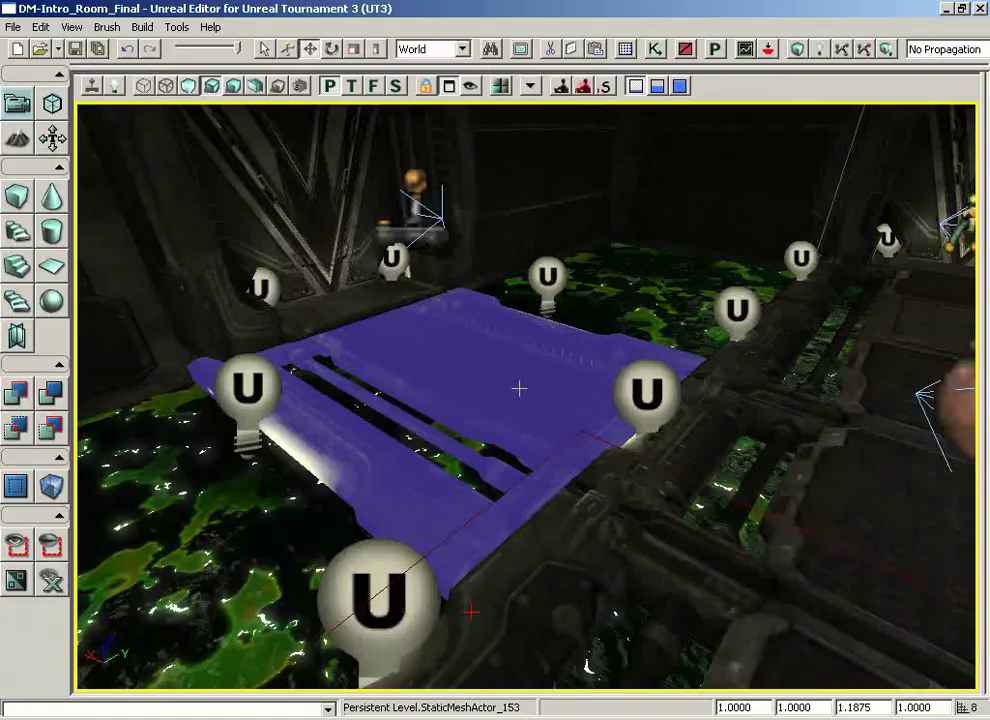
{"action": "left_click_drag", "start_coordinate": [523, 419], "coordinate": [497, 325], "text": "ctrl"}
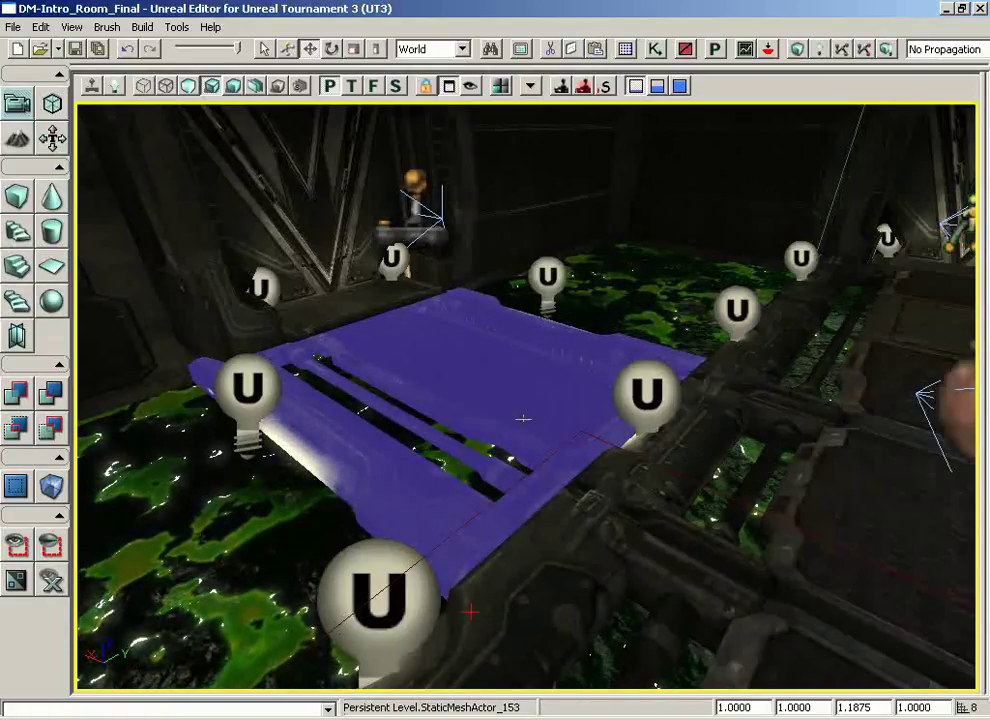
{"action": "left_click_drag", "start_coordinate": [523, 419], "coordinate": [504, 390], "text": "ctrl"}
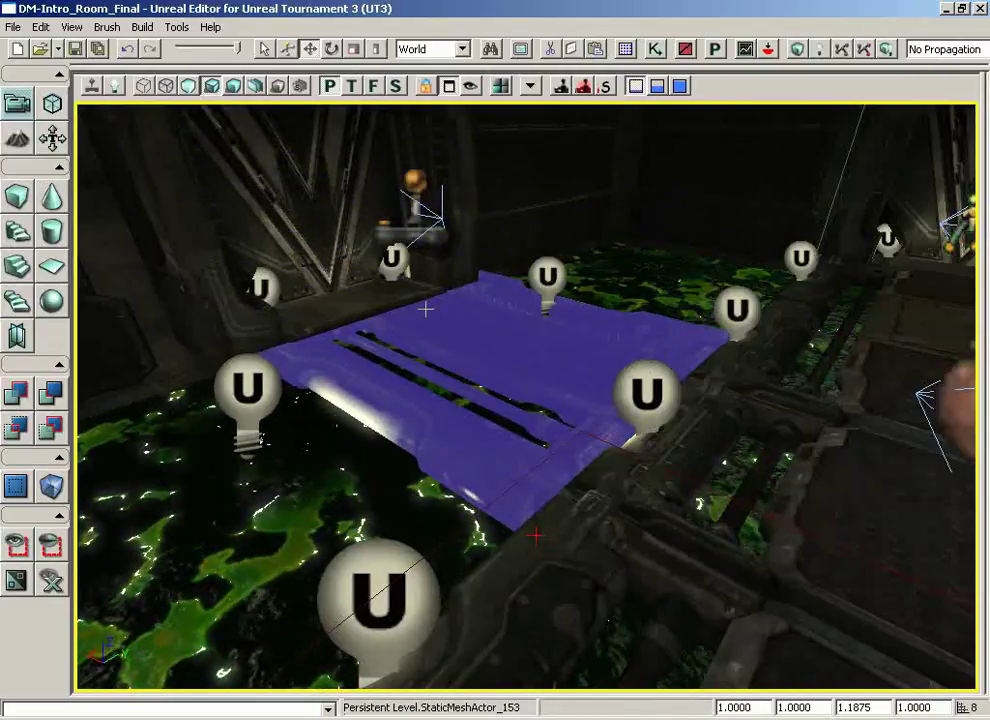
- Show the transform widget again and move the platform back sideways along the Y axis
{"action": "left_click", "coordinate": [41, 27]}
{"action": "left_click", "coordinate": [45, 92]}
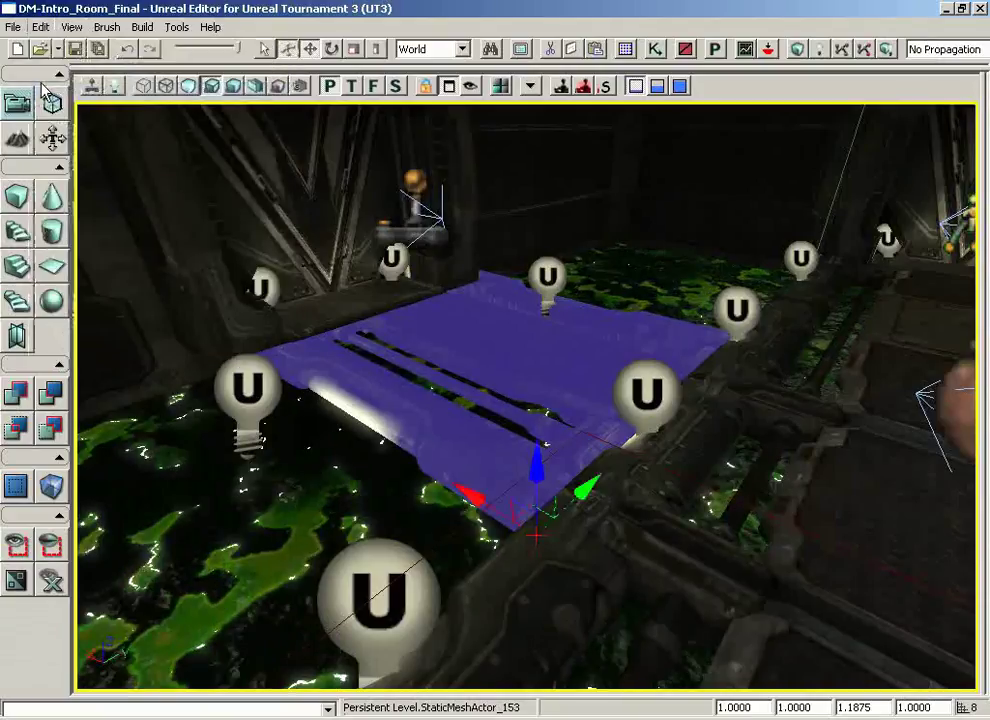
{"action": "mouse_move", "coordinate": [328, 358]}
{"action": "left_mouse_down"}
{"action": "mouse_move", "coordinate": [310, 366]}
{"action": "mouse_move", "coordinate": [330, 360]}
{"action": "left_mouse_up"}
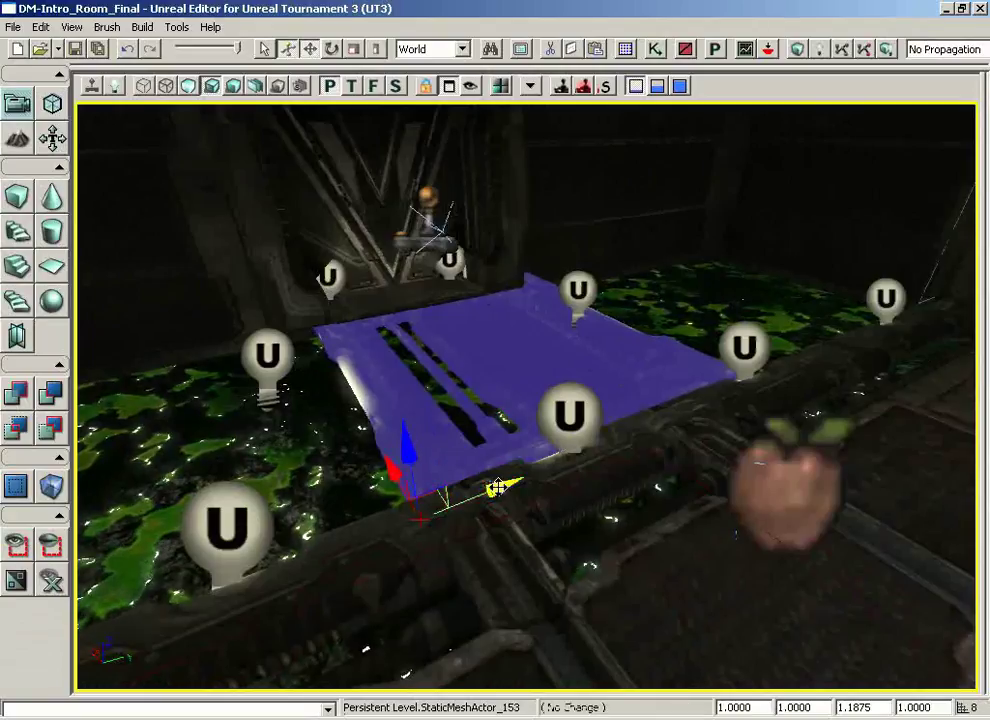
{"action": "mouse_move", "coordinate": [490, 485]}
{"action": "left_mouse_down"}
{"action": "mouse_move", "coordinate": [482, 490]}
{"action": "mouse_move", "coordinate": [495, 488]}
{"action": "left_mouse_up"}
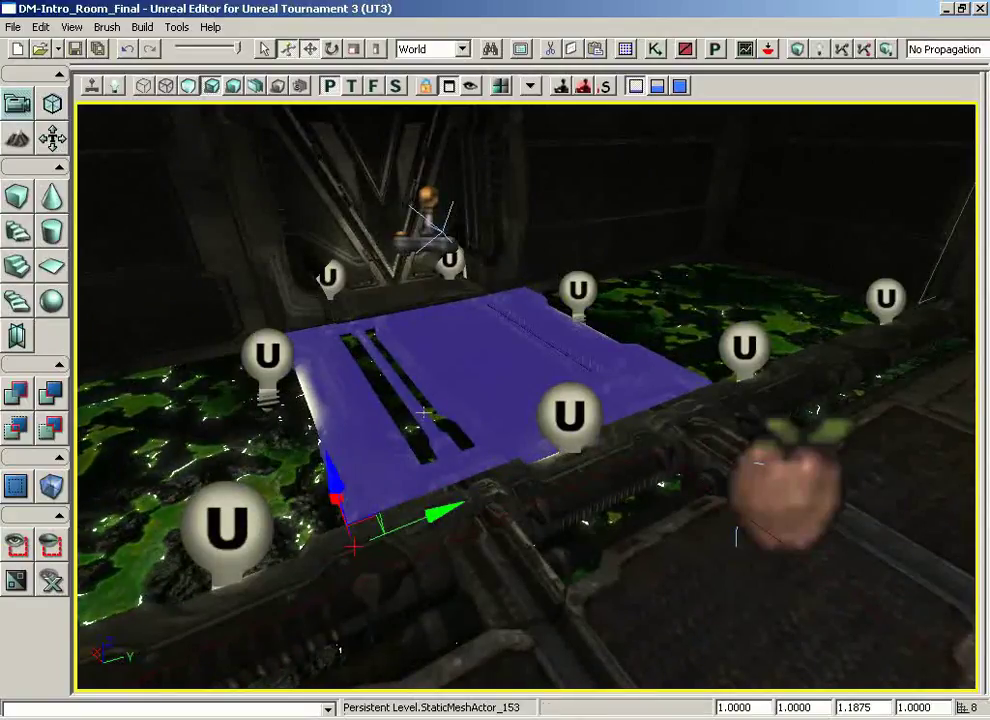
- Switch to the Rotate mode and tilt the platform so its door end rises above the liquid
{"action": "left_click_drag", "start_coordinate": [285, 357], "coordinate": [284, 395]}
{"action": "left_click", "coordinate": [43, 28]}
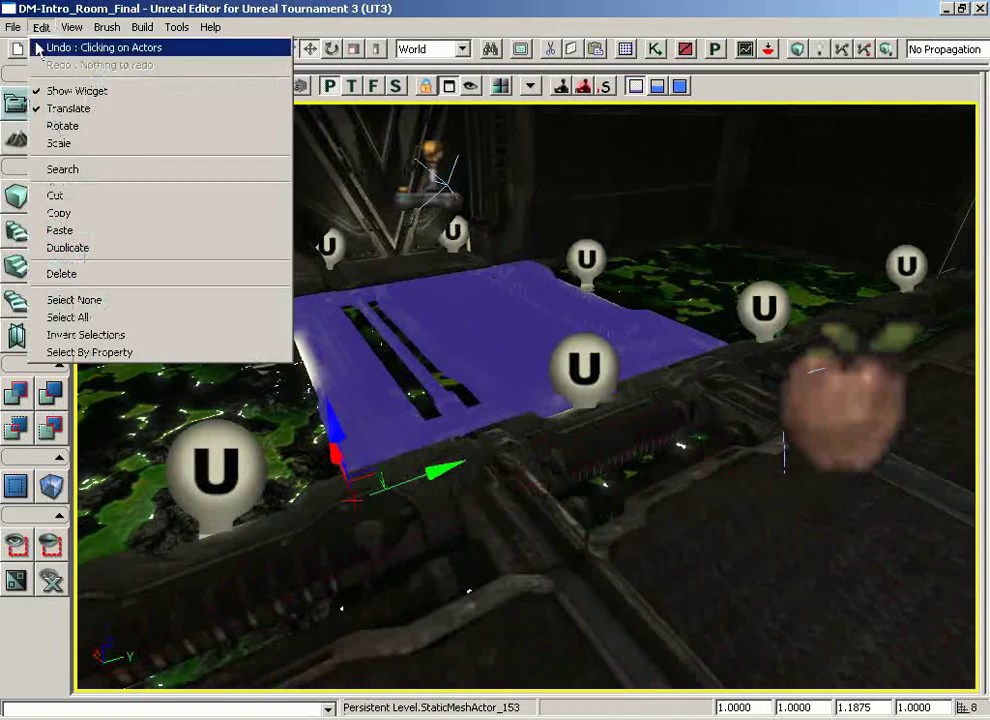
{"action": "left_click", "coordinate": [57, 126]}
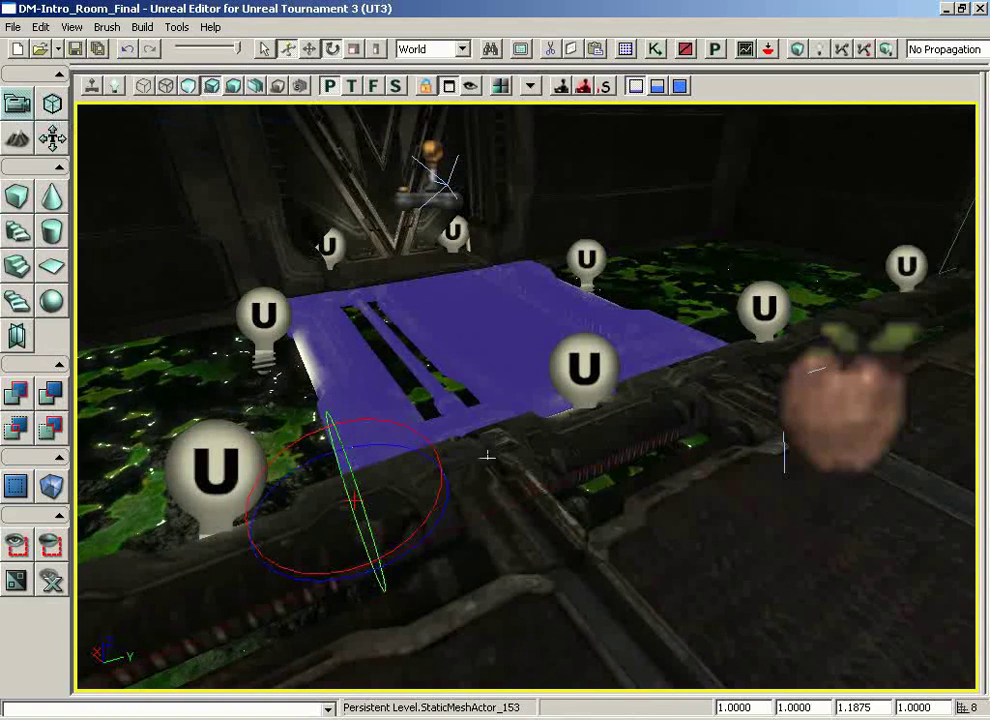
{"action": "left_click_drag", "start_coordinate": [486, 453], "coordinate": [607, 461]}
{"action": "left_click_drag", "start_coordinate": [367, 413], "coordinate": [373, 492]}
{"action": "left_click_drag", "start_coordinate": [580, 345], "coordinate": [513, 338]}
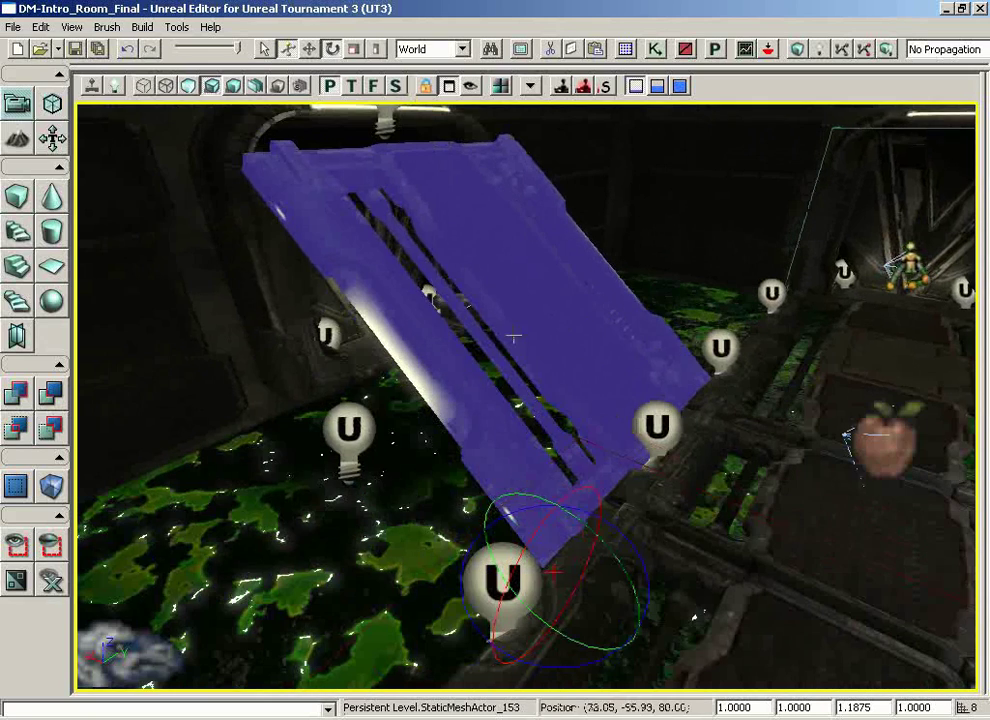
- Switch to the Scale mode and shrink the tilted platform uniformly to about 0.55 of its size
{"action": "left_click", "coordinate": [41, 27]}
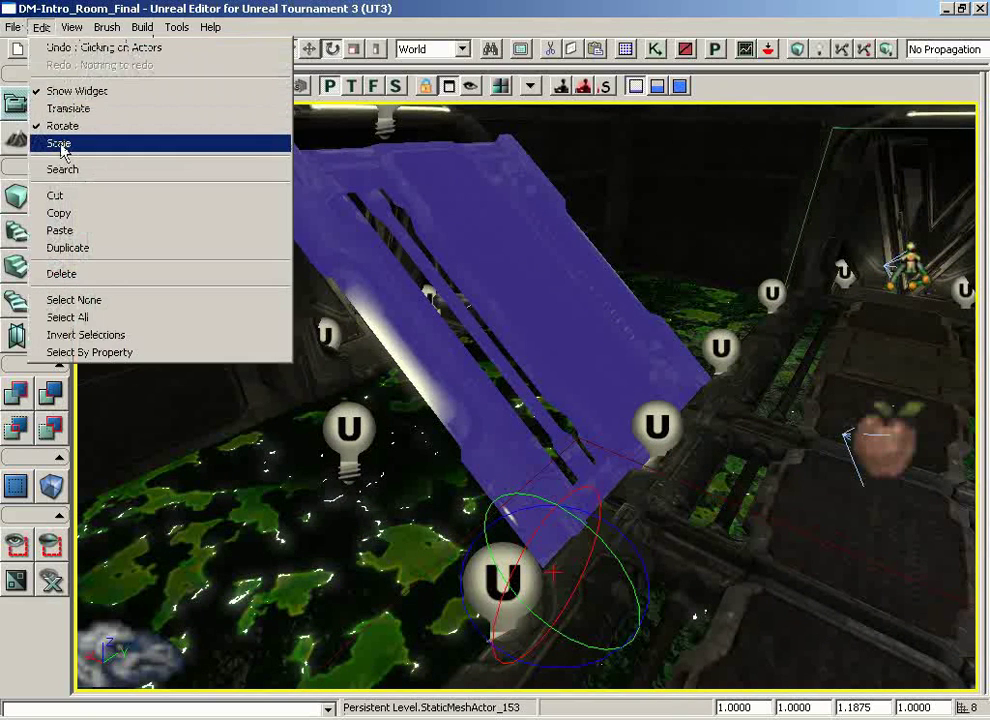
{"action": "left_click", "coordinate": [61, 144]}
{"action": "left_click_drag", "start_coordinate": [557, 499], "coordinate": [545, 432]}
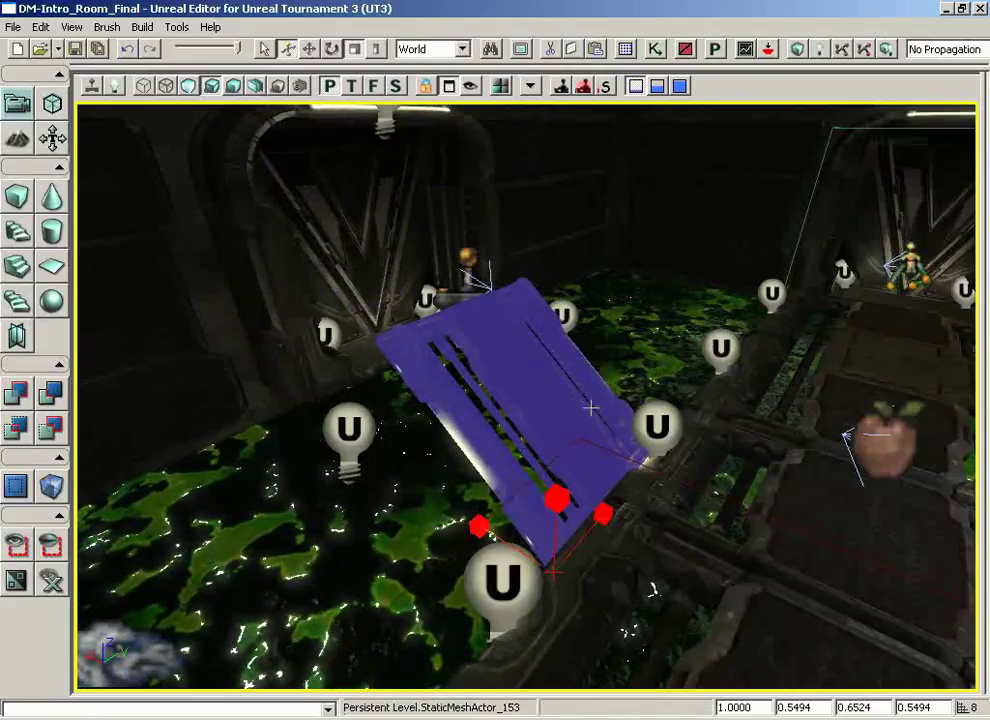
- Open the Search For Actors dialog to view the level's actor list, and close it
{"action": "left_click", "coordinate": [40, 27]}
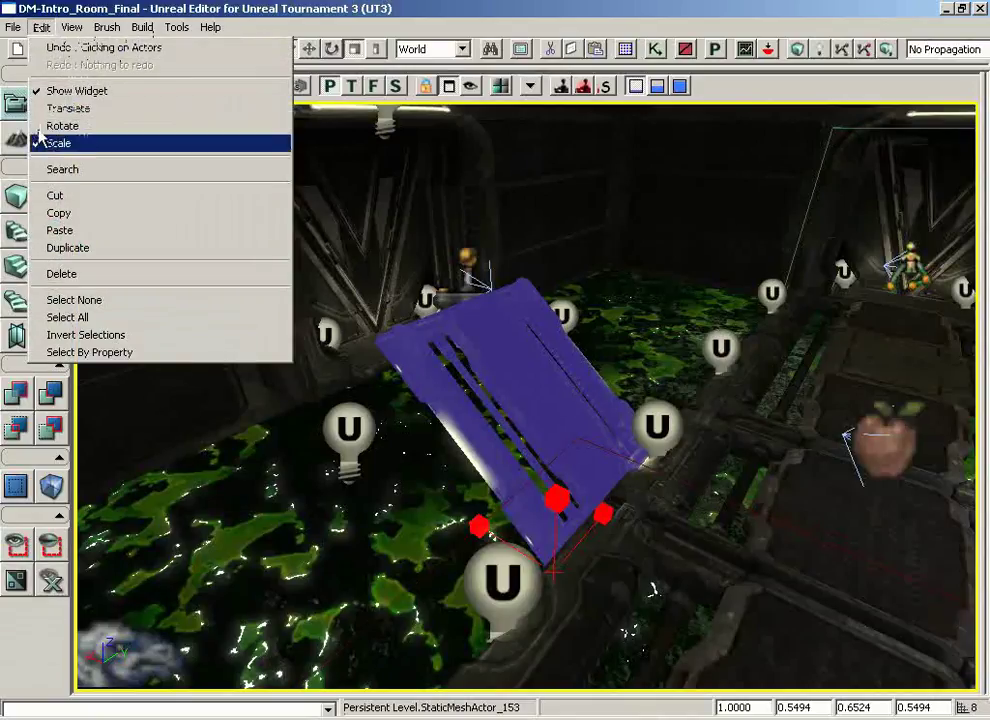
{"action": "left_click", "coordinate": [74, 174]}
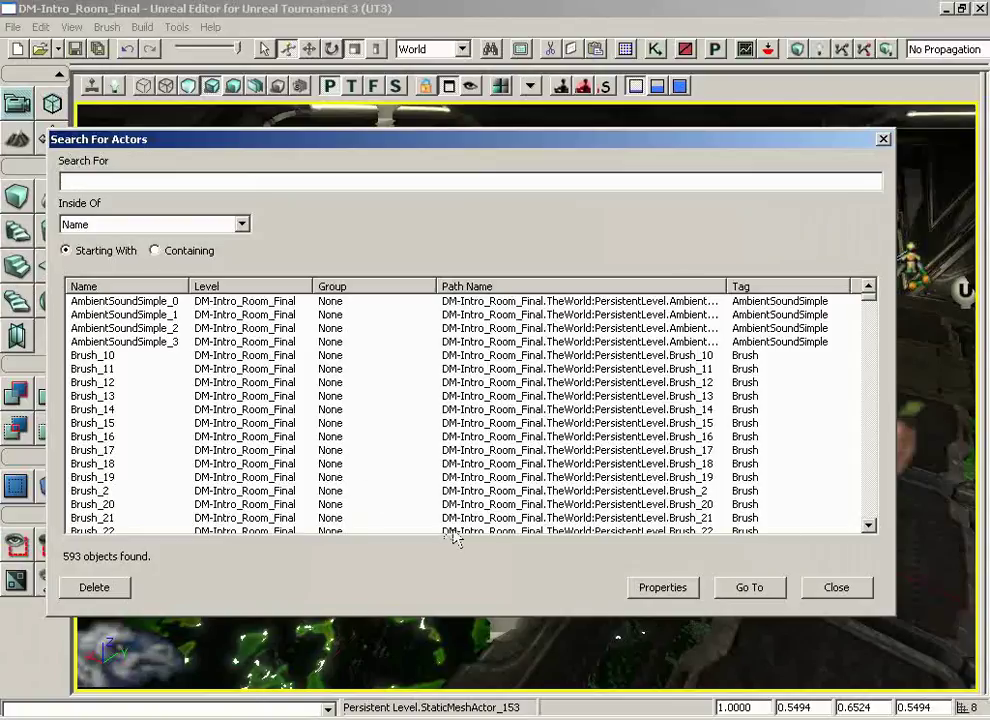
{"action": "left_click", "coordinate": [883, 140]}
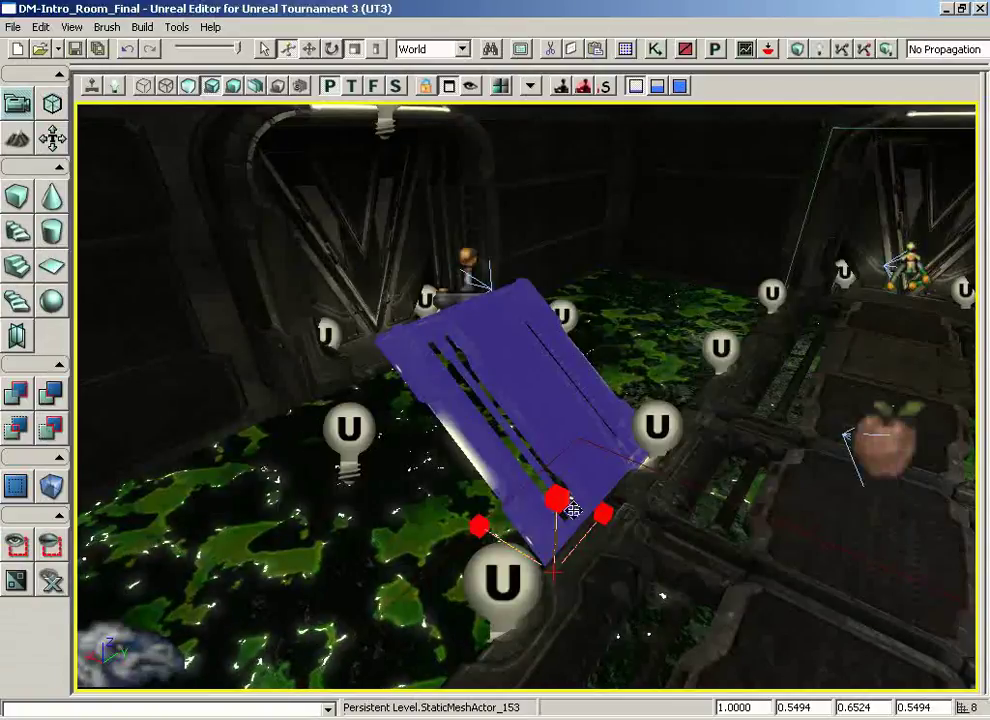
- Return to the Translate mode, and cut the tilted platform and paste it back into the level
{"action": "left_click", "coordinate": [41, 27]}
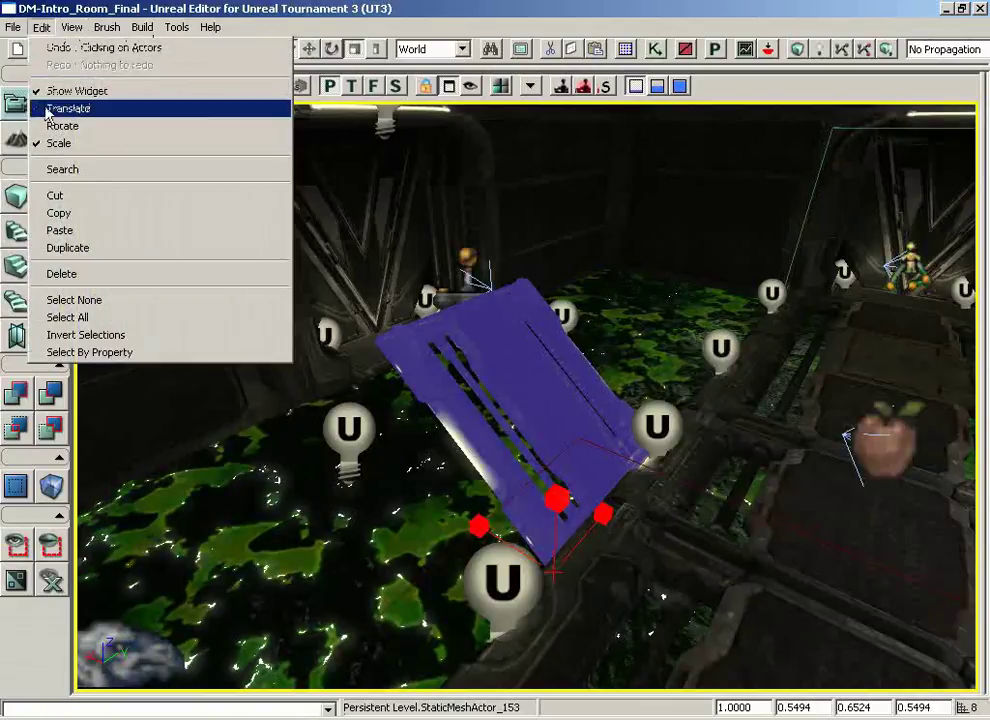
{"action": "left_click", "coordinate": [52, 107]}
{"action": "left_click", "coordinate": [39, 28]}
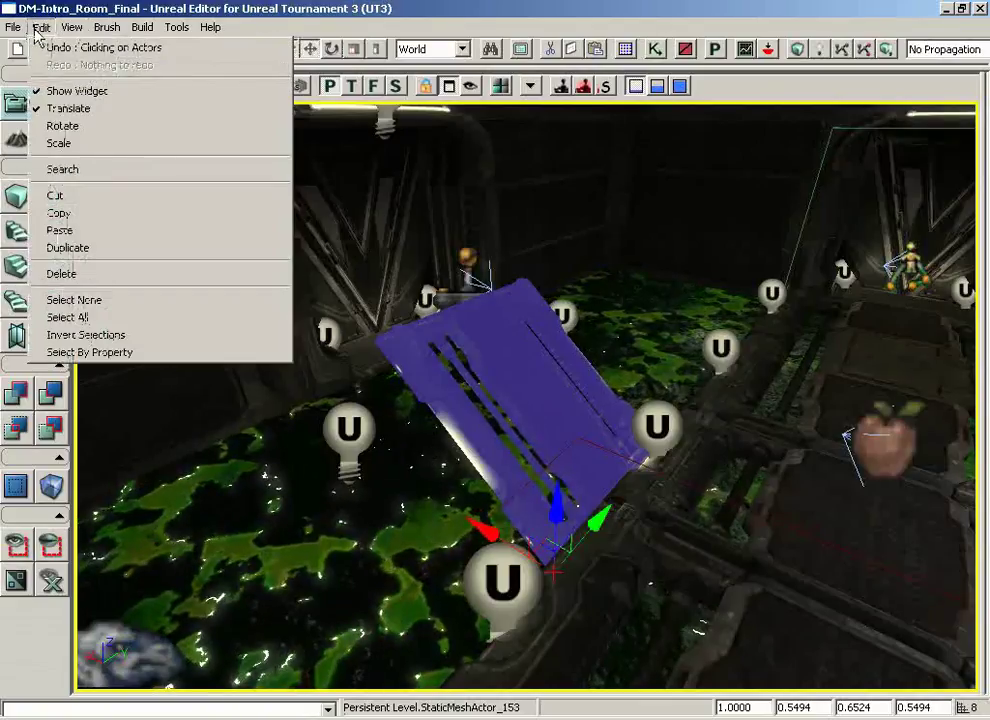
{"action": "left_click", "coordinate": [84, 196]}
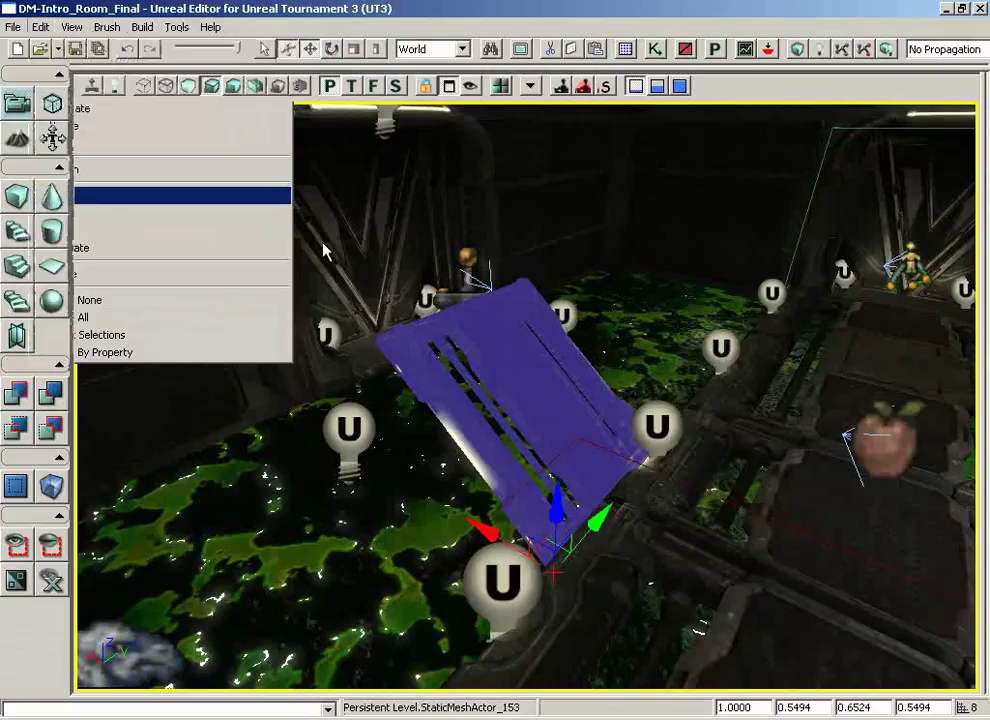
{"action": "left_click", "coordinate": [40, 27]}
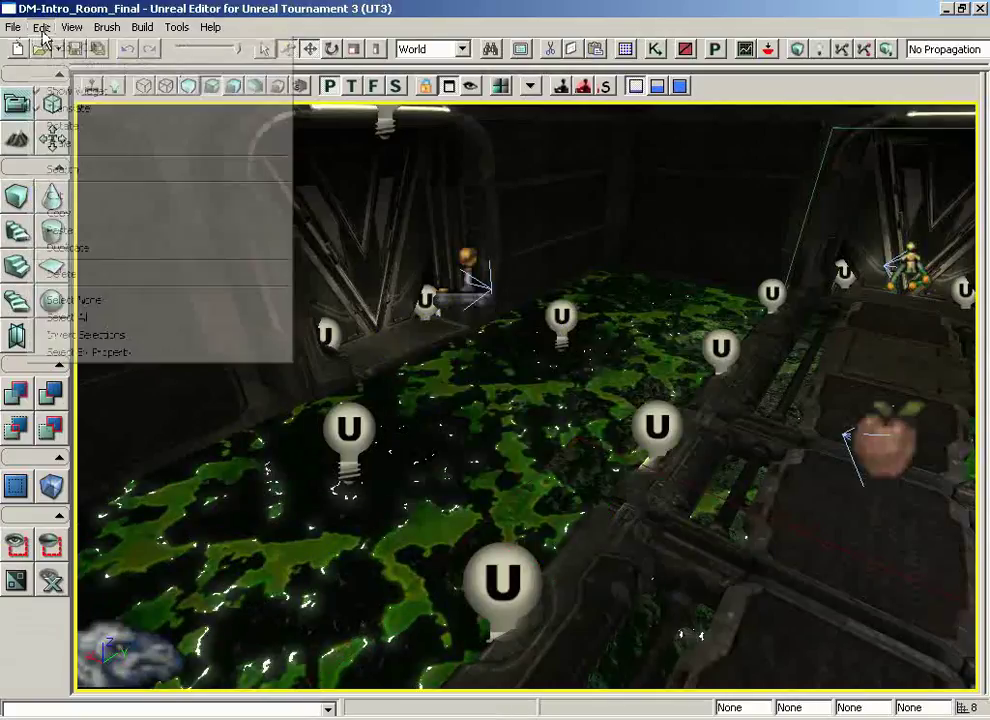
{"action": "left_click", "coordinate": [62, 231]}
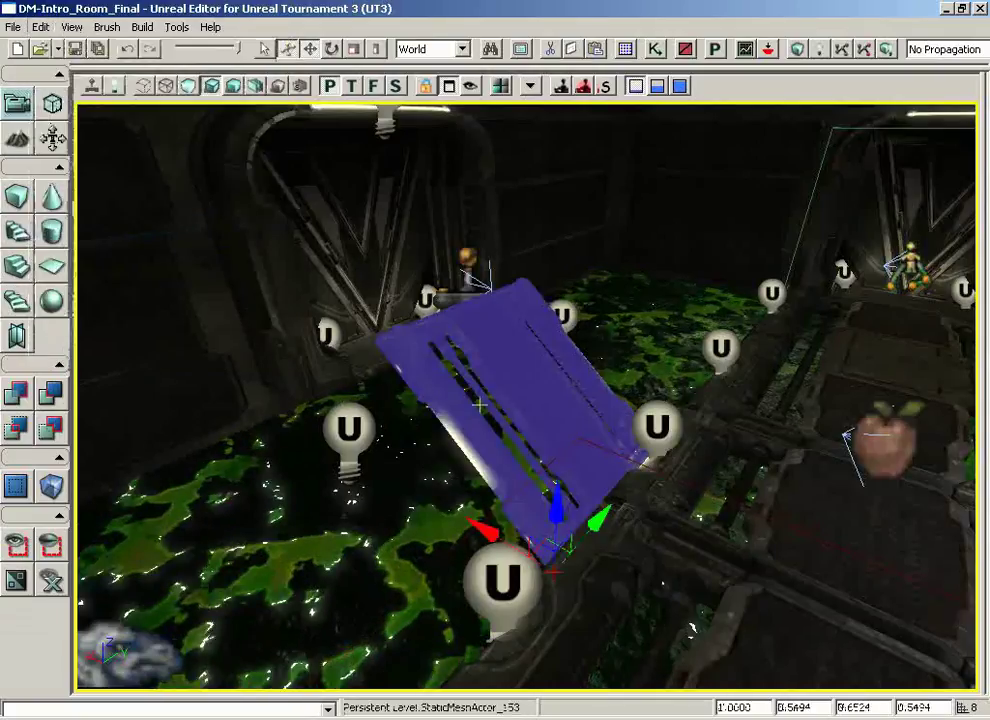
- Copy the tilted platform, paste it into the level, and raise the pasted copy above the original
{"action": "left_click", "coordinate": [40, 27]}
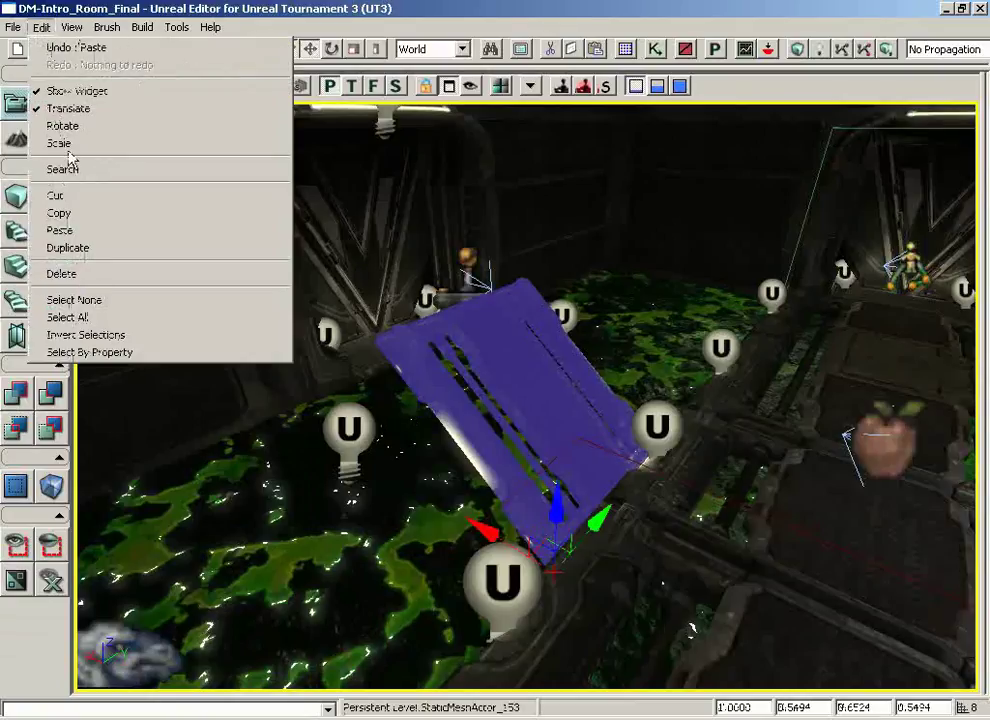
{"action": "left_click", "coordinate": [80, 213]}
{"action": "left_click", "coordinate": [40, 27]}
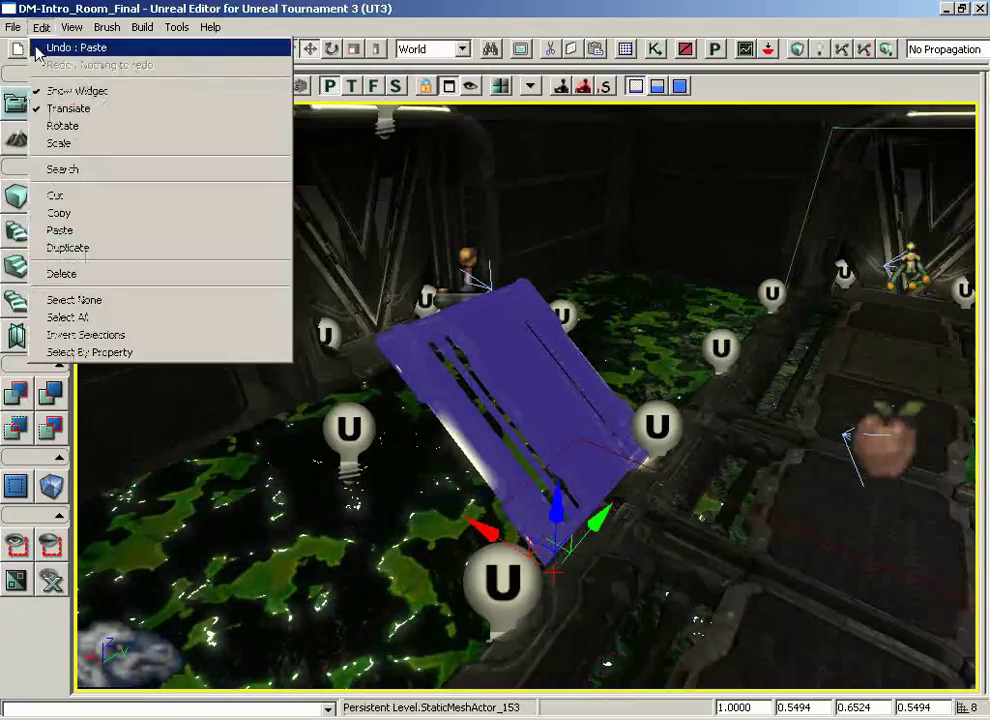
{"action": "left_click", "coordinate": [62, 231]}
{"action": "left_click_drag", "start_coordinate": [555, 540], "coordinate": [554, 430]}
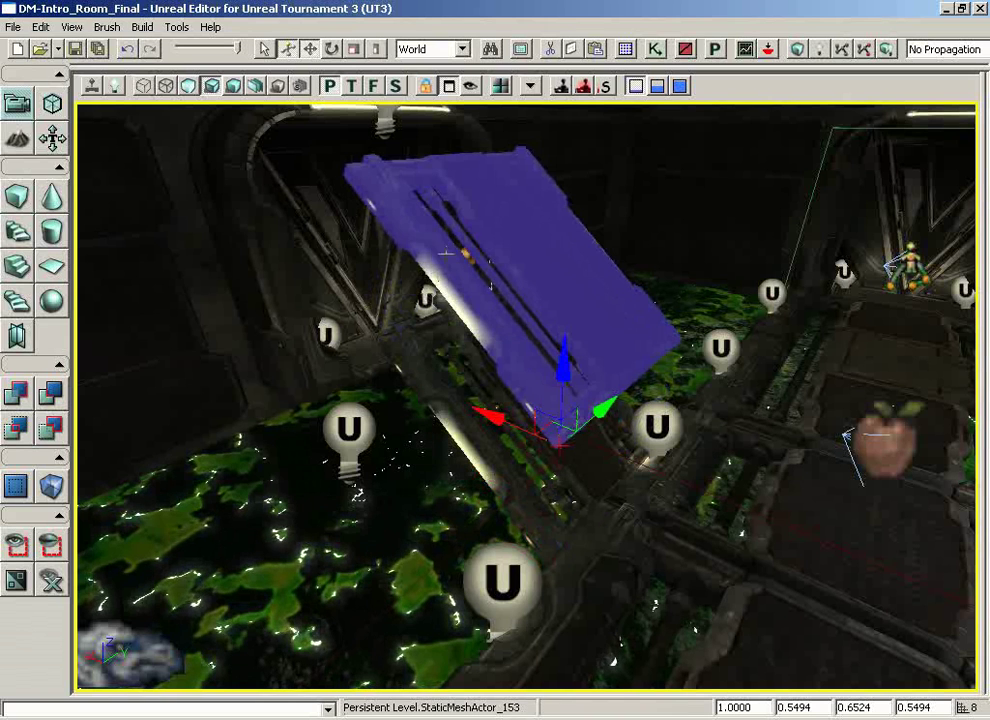
- Duplicate the raised platform copy twice
{"action": "left_click", "coordinate": [40, 27]}
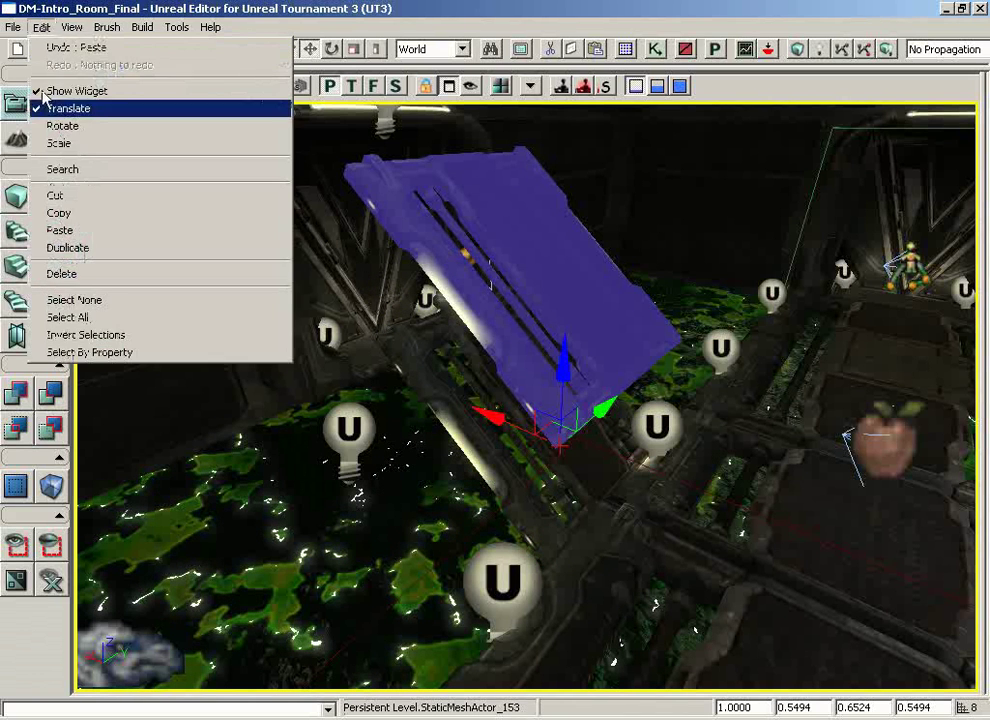
{"action": "left_click", "coordinate": [60, 248]}
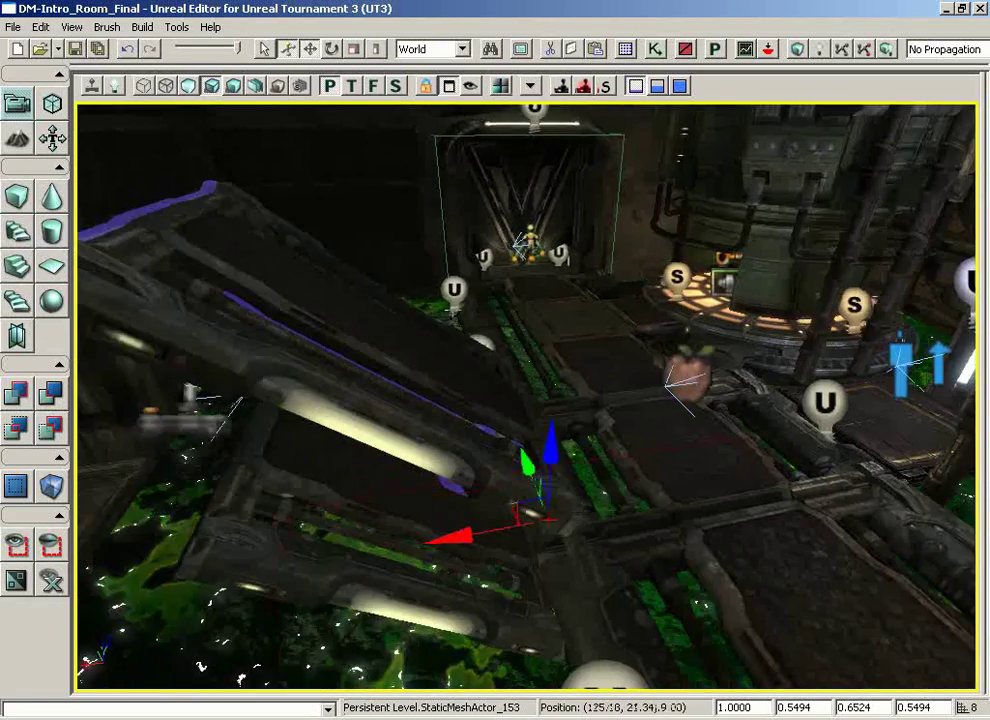
{"action": "middle_click_drag", "start_coordinate": [308, 336], "coordinate": [308, 336]}
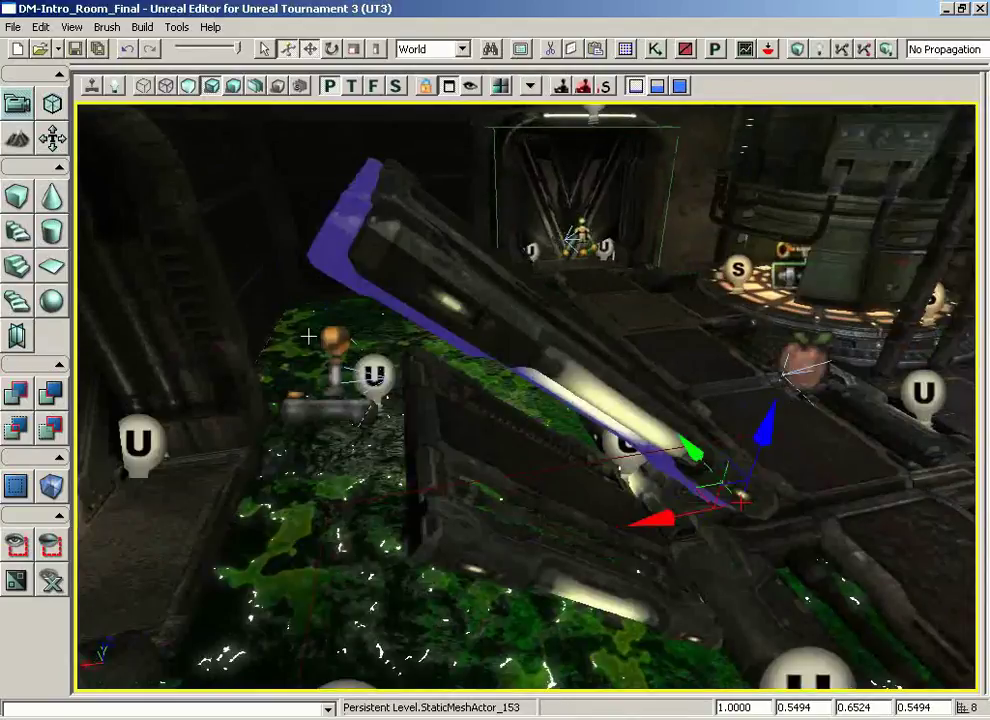
{"action": "key", "text": "ctrl+w"}
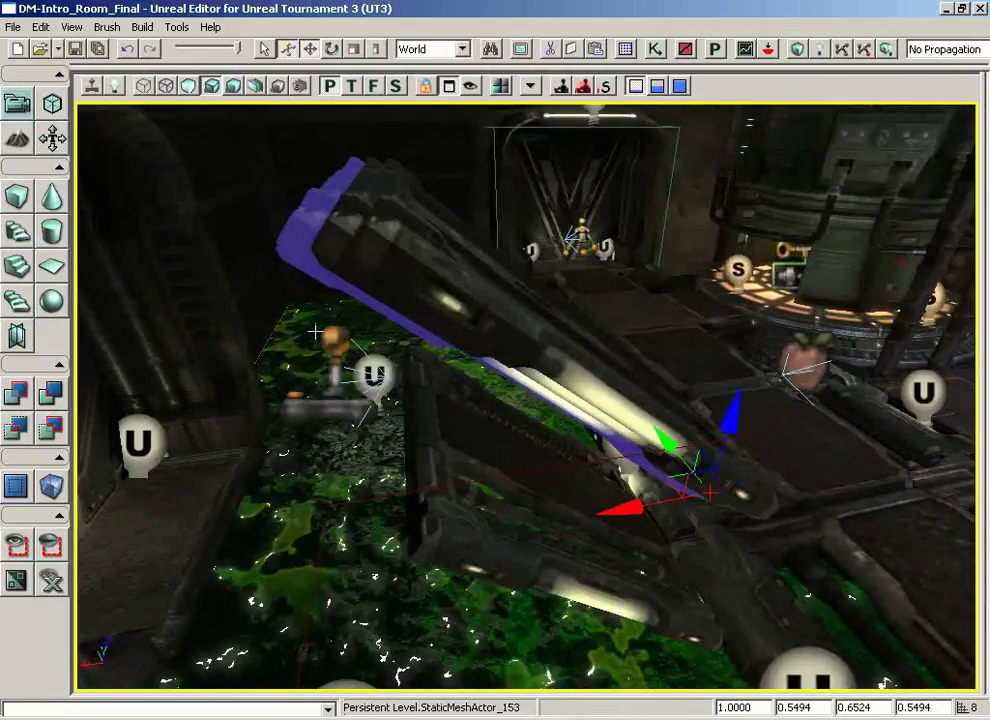
- Delete the three raised platform copies one after another, leaving the original tilted platform
{"action": "key", "text": "Delete"}
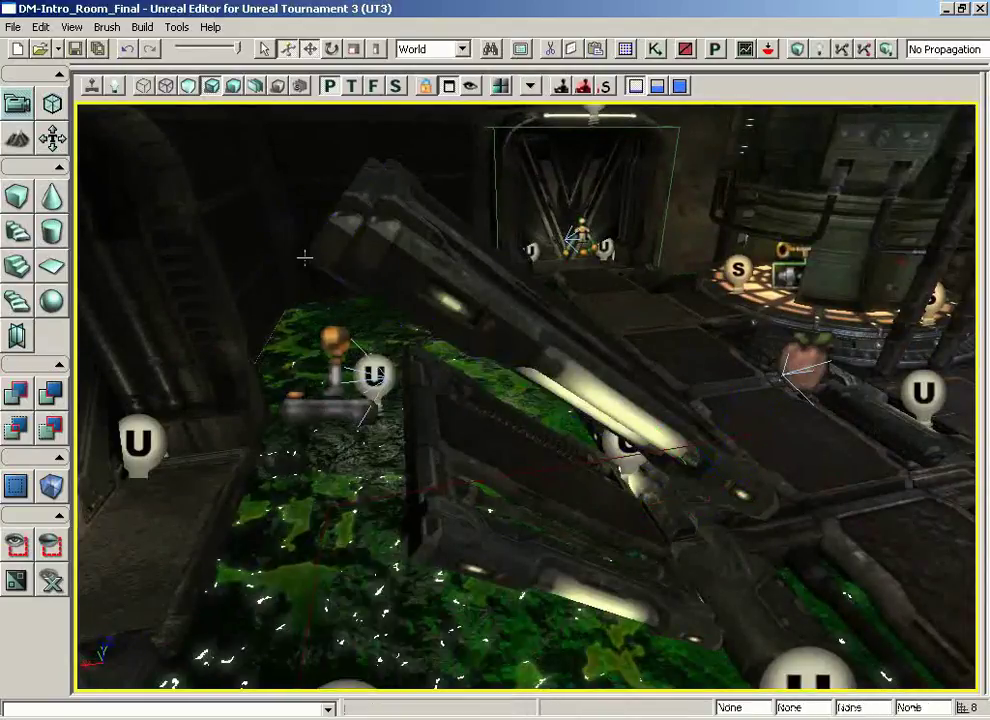
{"action": "left_click", "coordinate": [330, 232]}
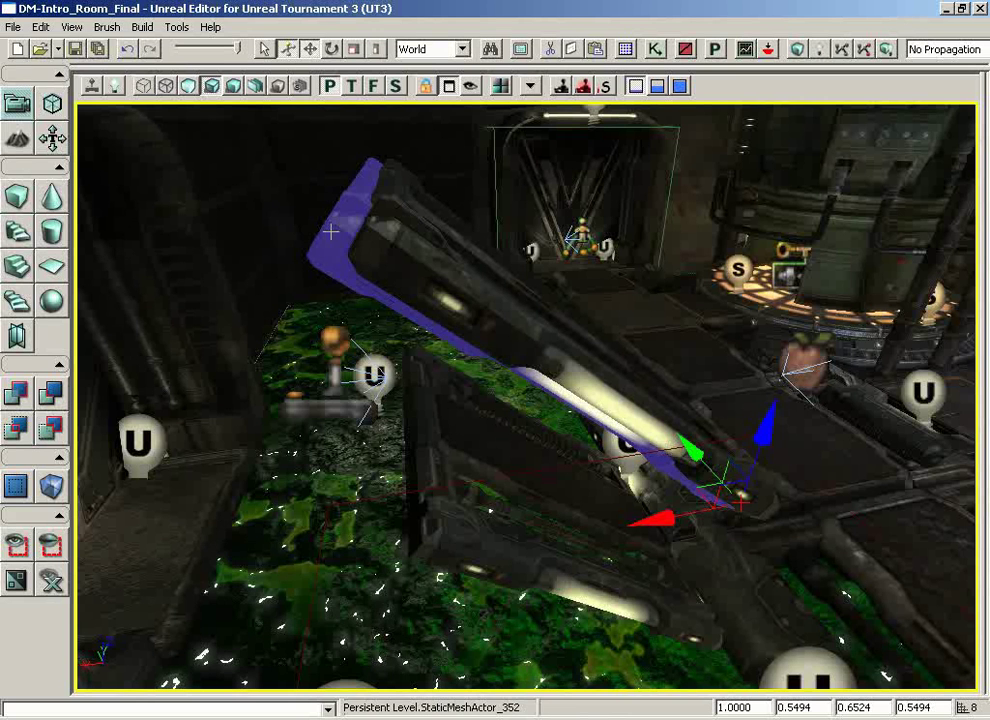
{"action": "key", "text": "Delete"}
{"action": "left_click_drag", "start_coordinate": [386, 251], "coordinate": [293, 251]}
{"action": "left_click", "coordinate": [337, 245]}
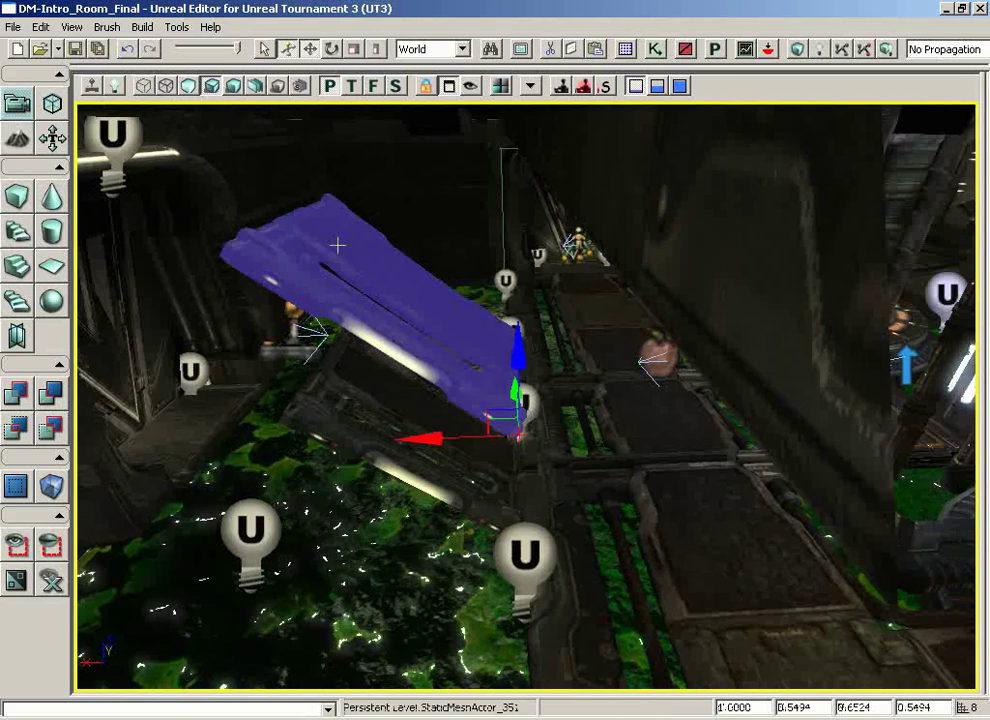
{"action": "key", "text": "Delete"}
- Delete the remaining tilted platform and undo that deletion
{"action": "left_click", "coordinate": [380, 390]}
{"action": "left_click_drag", "start_coordinate": [380, 390], "coordinate": [409, 286]}
{"action": "right_click_drag", "start_coordinate": [352, 287], "coordinate": [424, 331]}
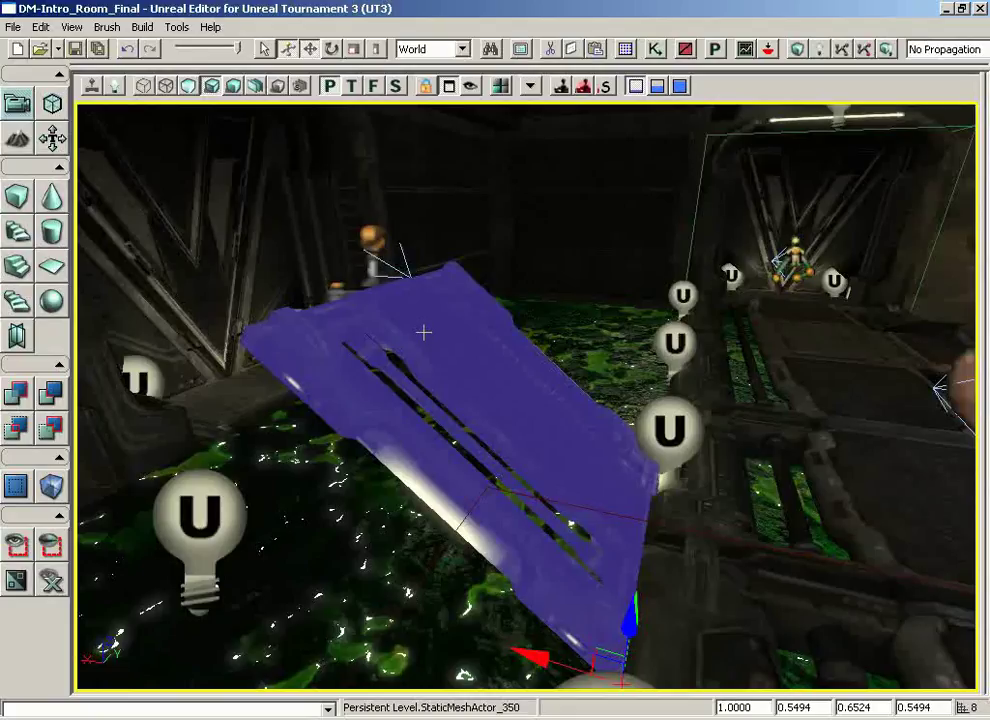
{"action": "key", "text": "Delete"}
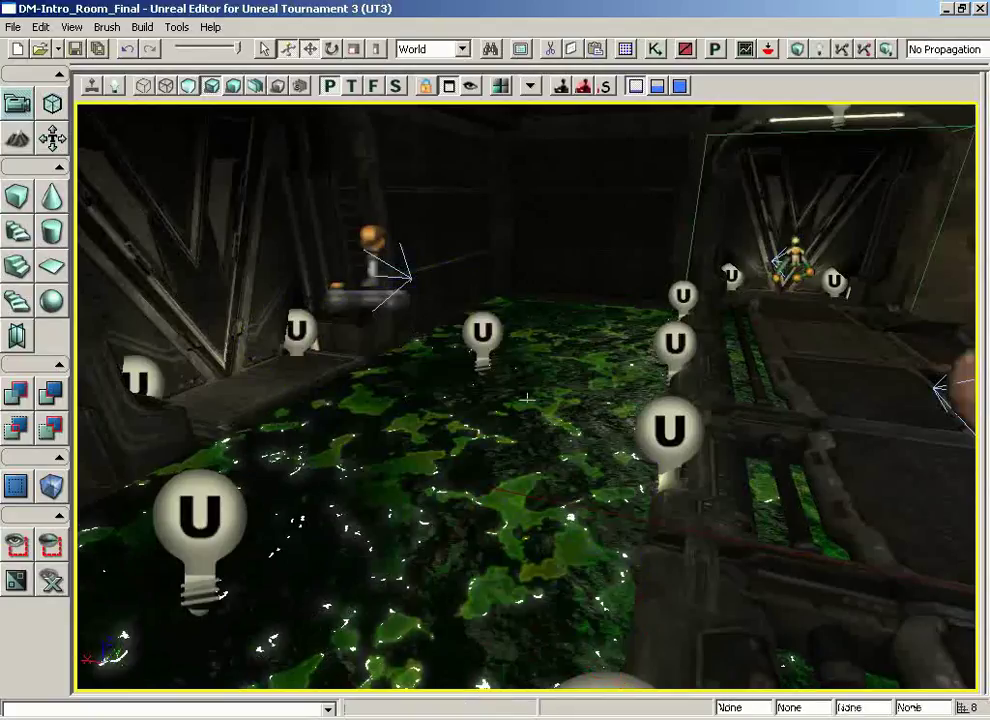
{"action": "key", "text": "ctrl+z"}
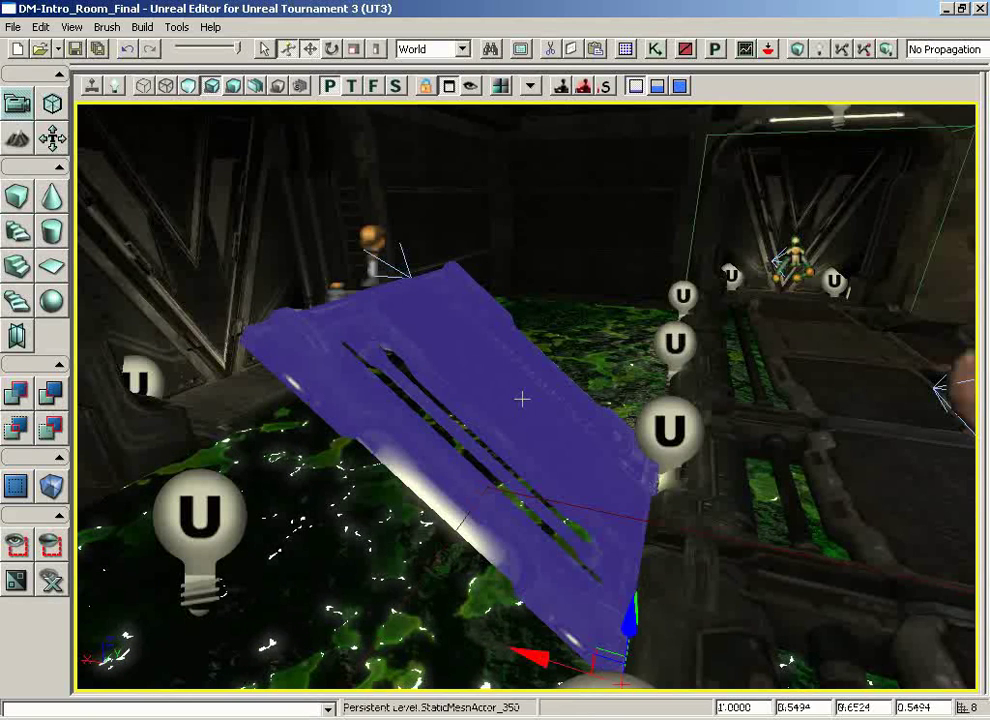
- Delete the selected duplicate that overlaps the tilted platform
{"action": "left_click_drag", "start_coordinate": [522, 400], "coordinate": [504, 445]}
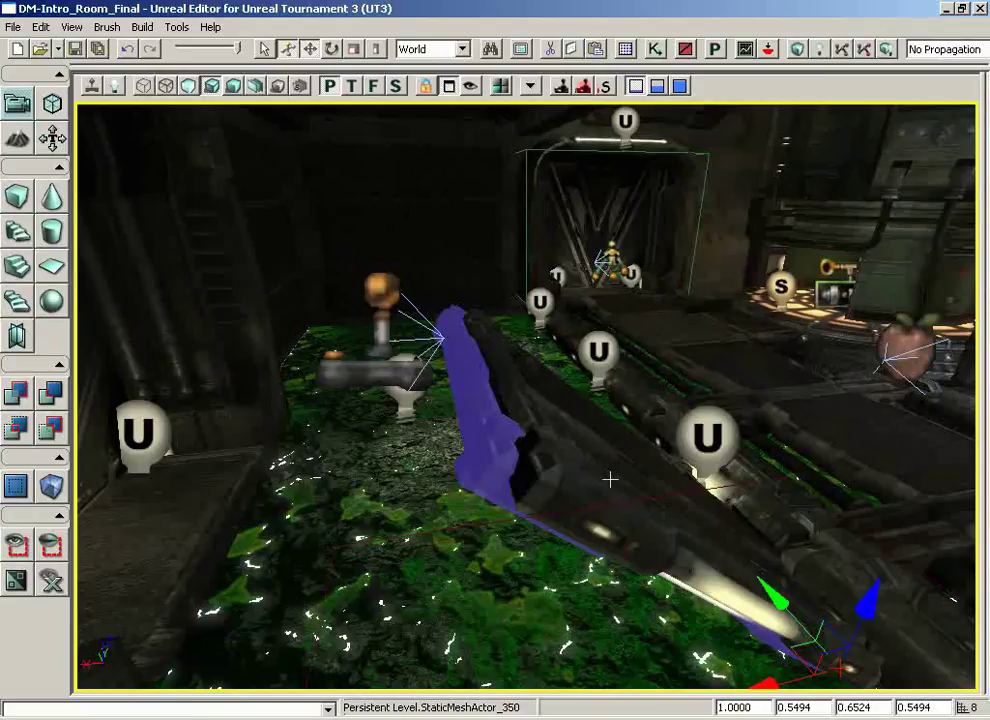
{"action": "key", "text": "Delete"}
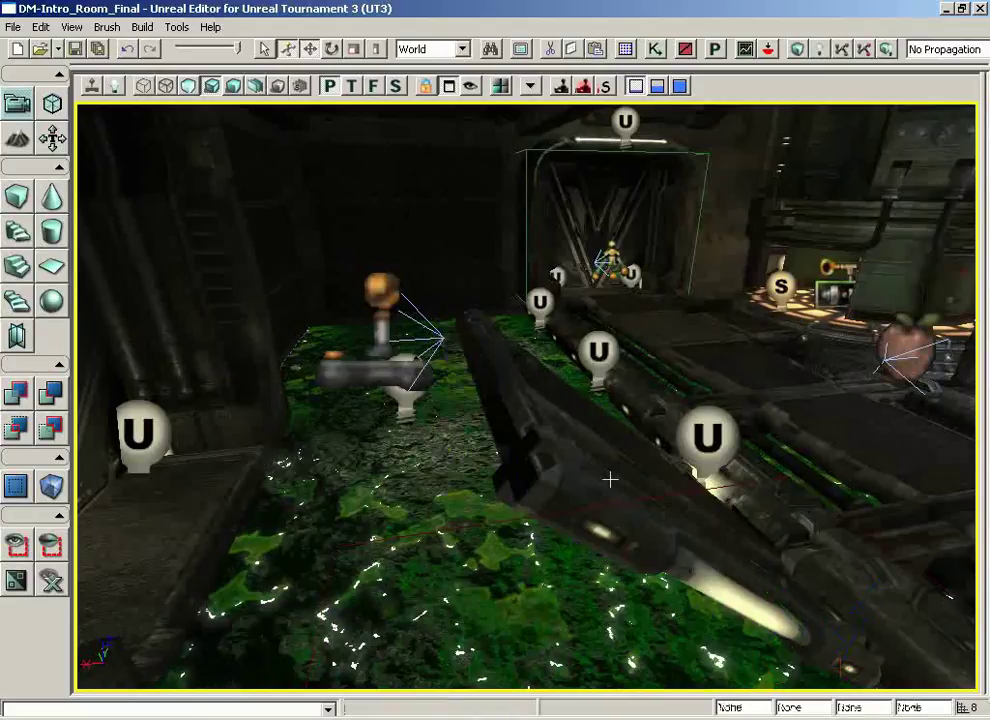
{"action": "left_click_drag", "start_coordinate": [579, 413], "coordinate": [596, 432]}
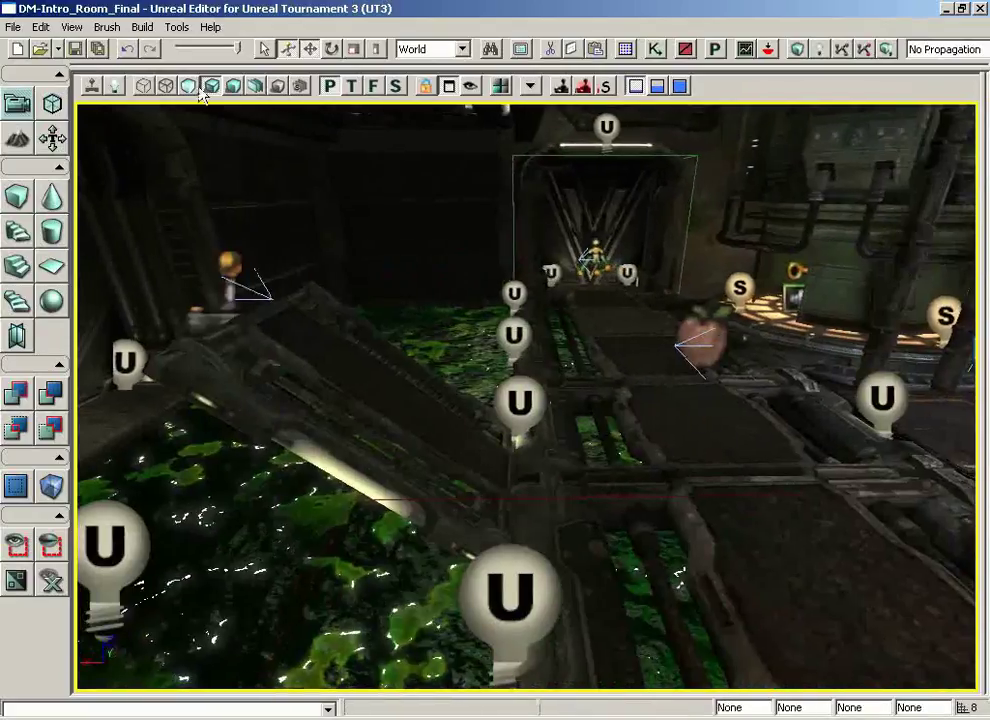
- Duplicate the tilted platform and raise the duplicate above the one resting over the liquid
{"action": "left_click", "coordinate": [41, 27]}
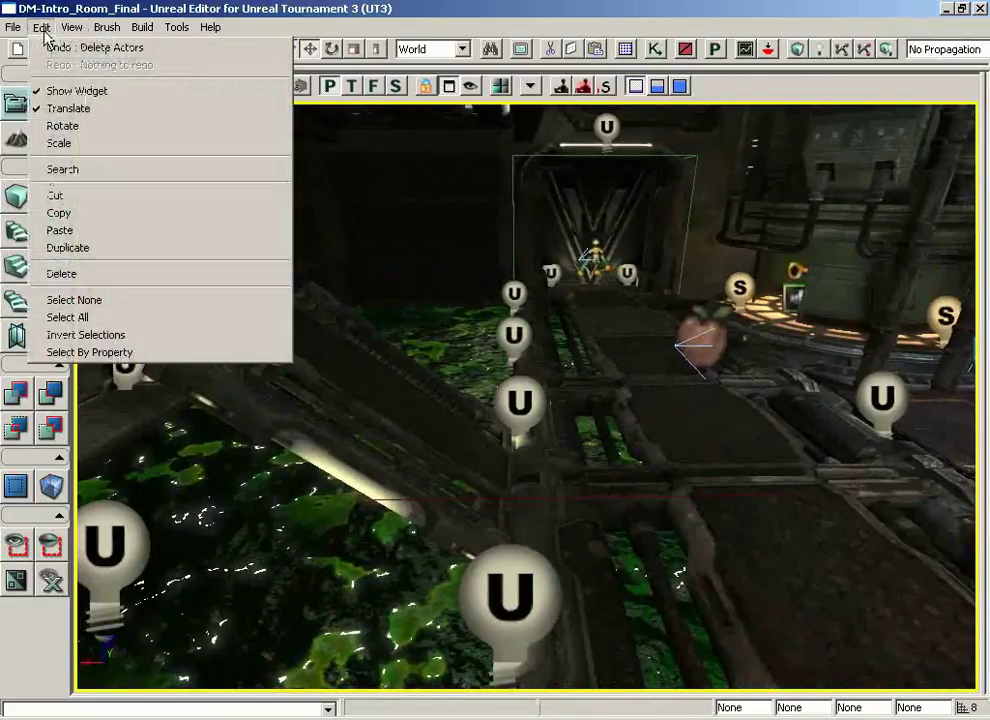
{"action": "left_click", "coordinate": [61, 274]}
{"action": "key", "text": "ctrl+z"}
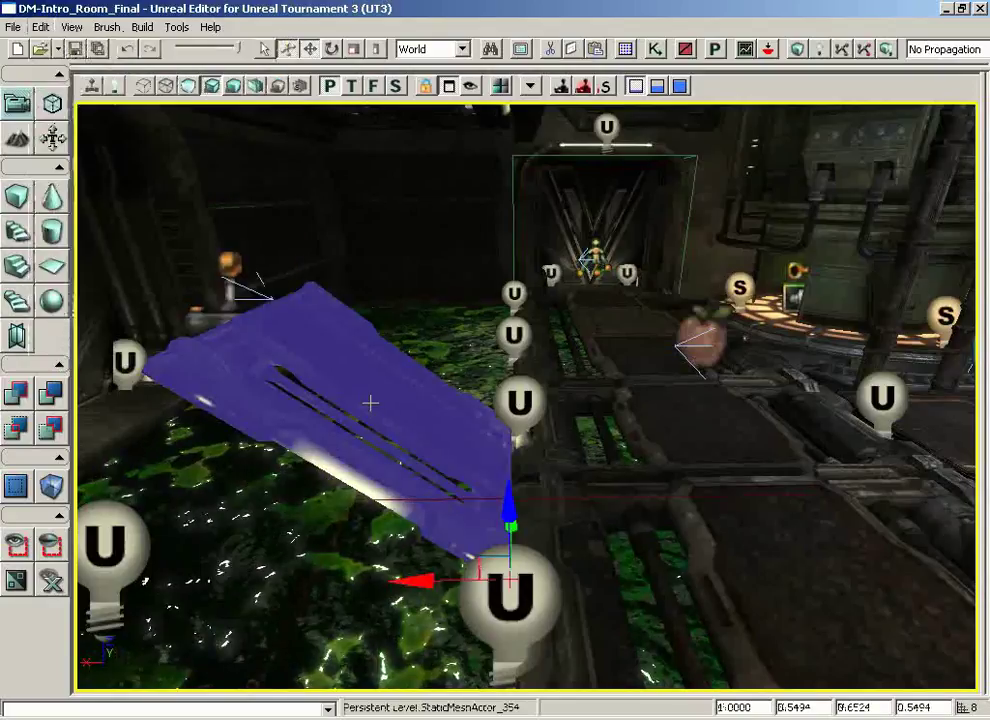
{"action": "key", "text": "ctrl+z"}
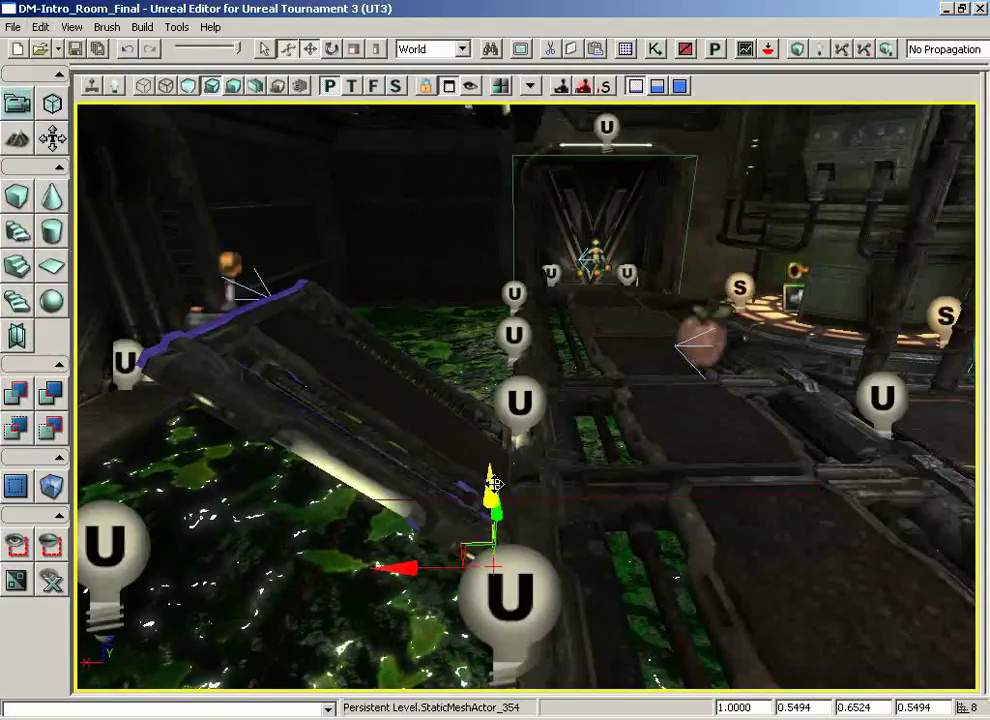
{"action": "left_click_drag", "start_coordinate": [493, 478], "coordinate": [495, 420]}
{"action": "left_click_drag", "start_coordinate": [652, 411], "coordinate": [316, 215]}
- Remove the raised duplicate of the platform with the Delete command
{"action": "left_click", "coordinate": [40, 27]}
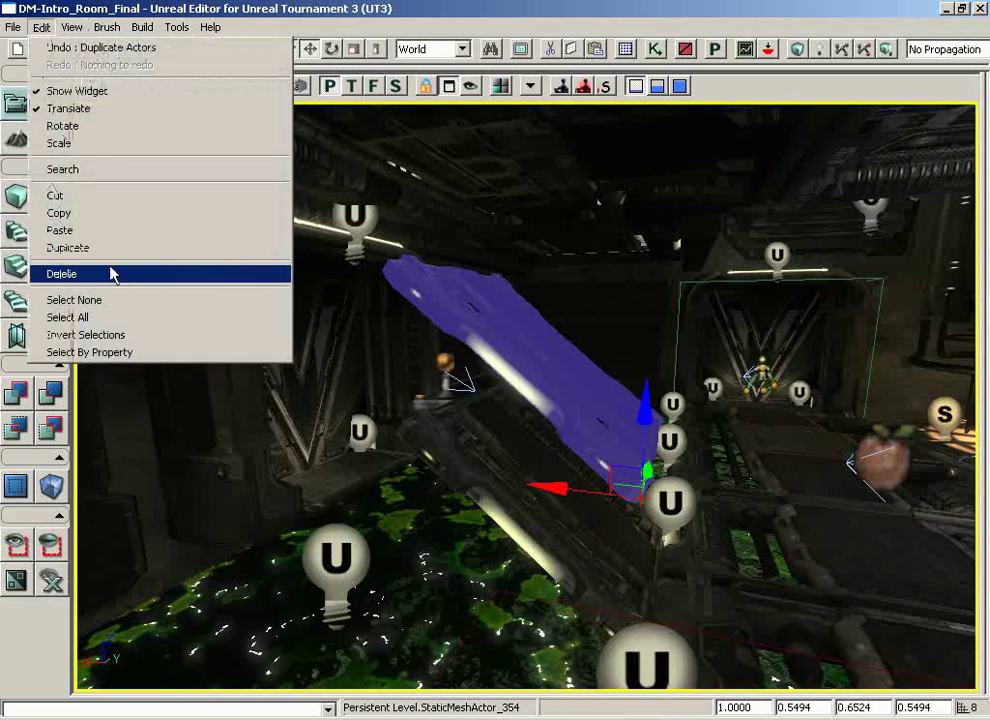
{"action": "left_click", "coordinate": [110, 274]}
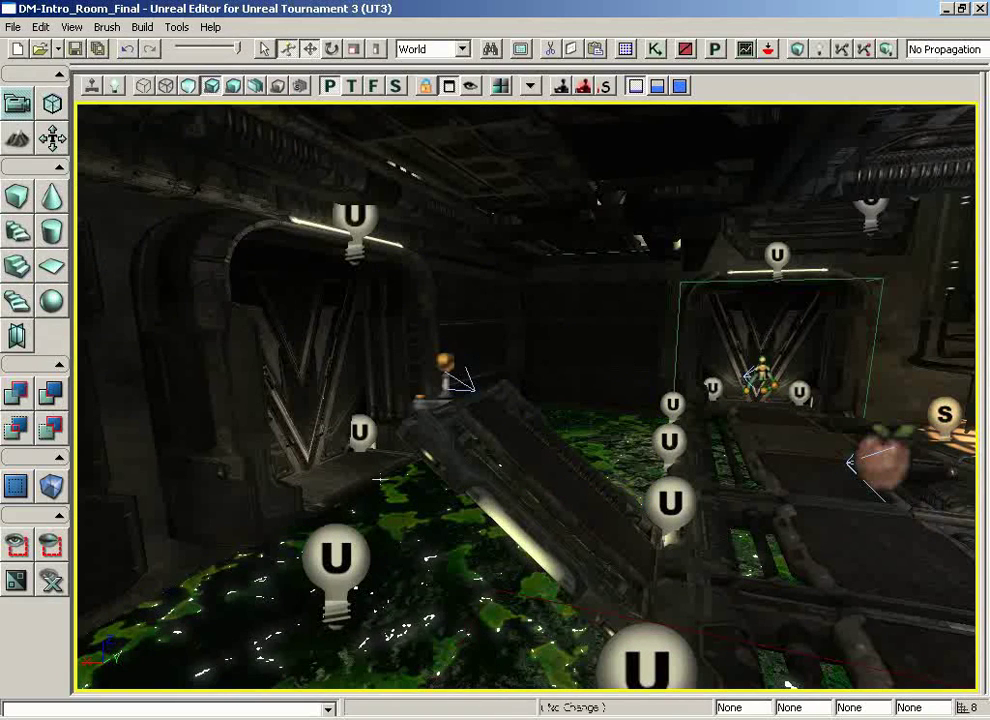
{"action": "left_click_drag", "start_coordinate": [106, 270], "coordinate": [377, 479]}
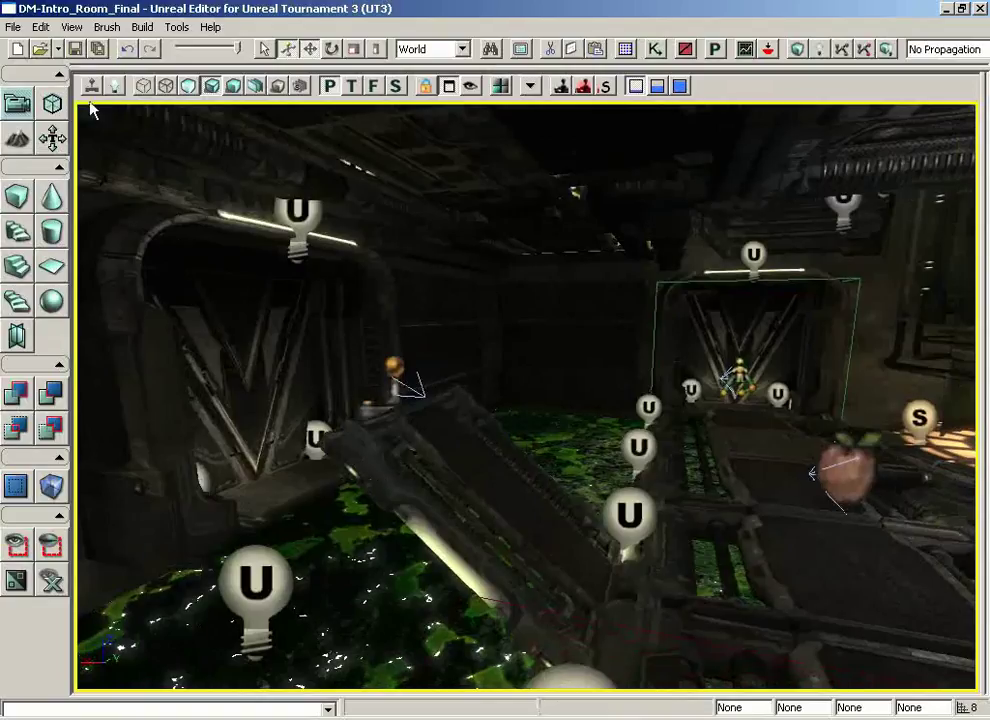
- Clear the selection on the tilted platform with Select None, and select every actor in the level with Select All
{"action": "left_click", "coordinate": [40, 27]}
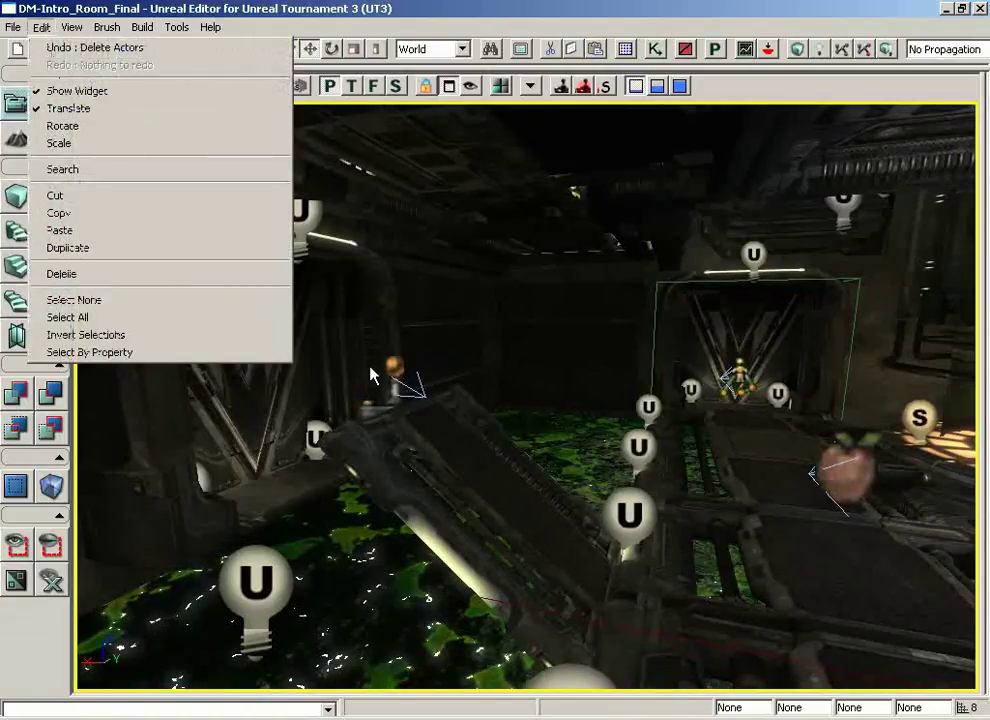
{"action": "left_click", "coordinate": [522, 498]}
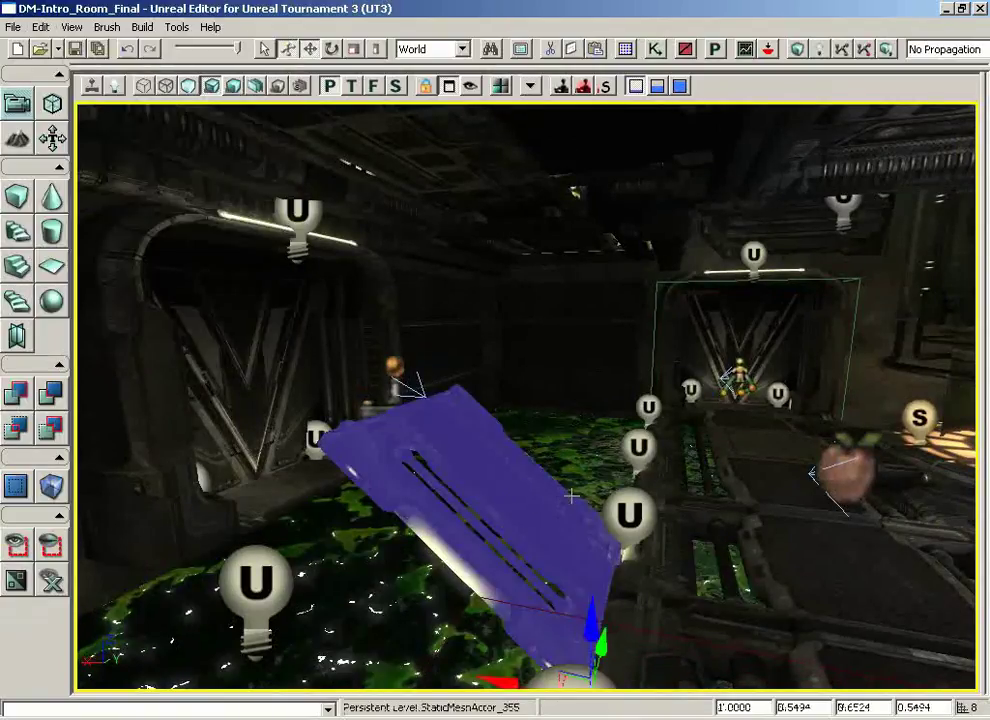
{"action": "left_click", "coordinate": [40, 27]}
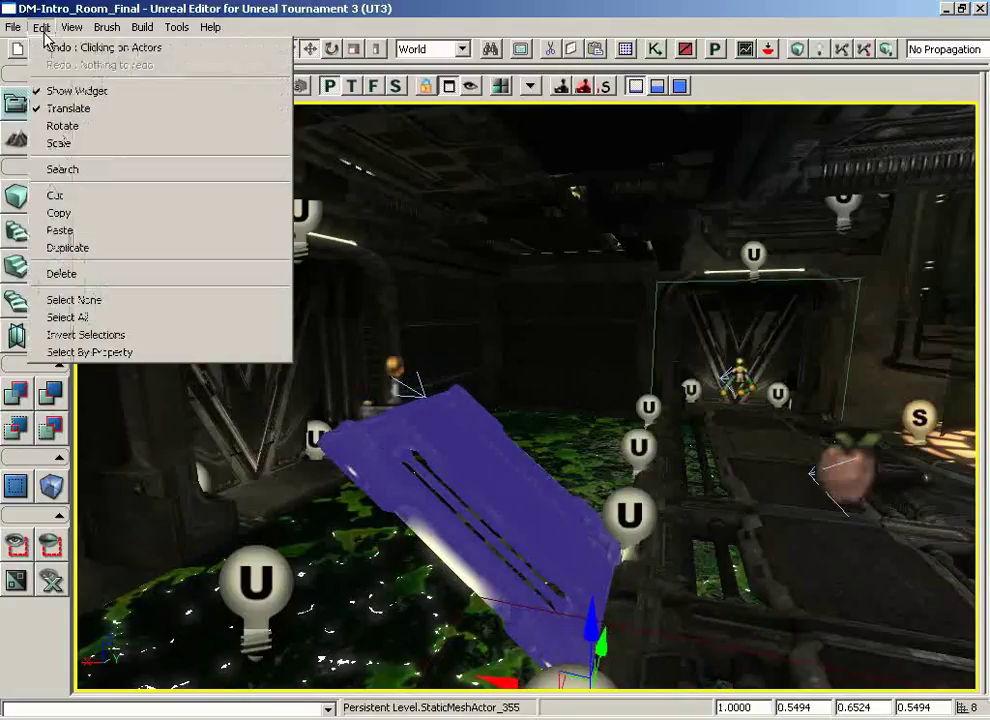
{"action": "left_click", "coordinate": [77, 300]}
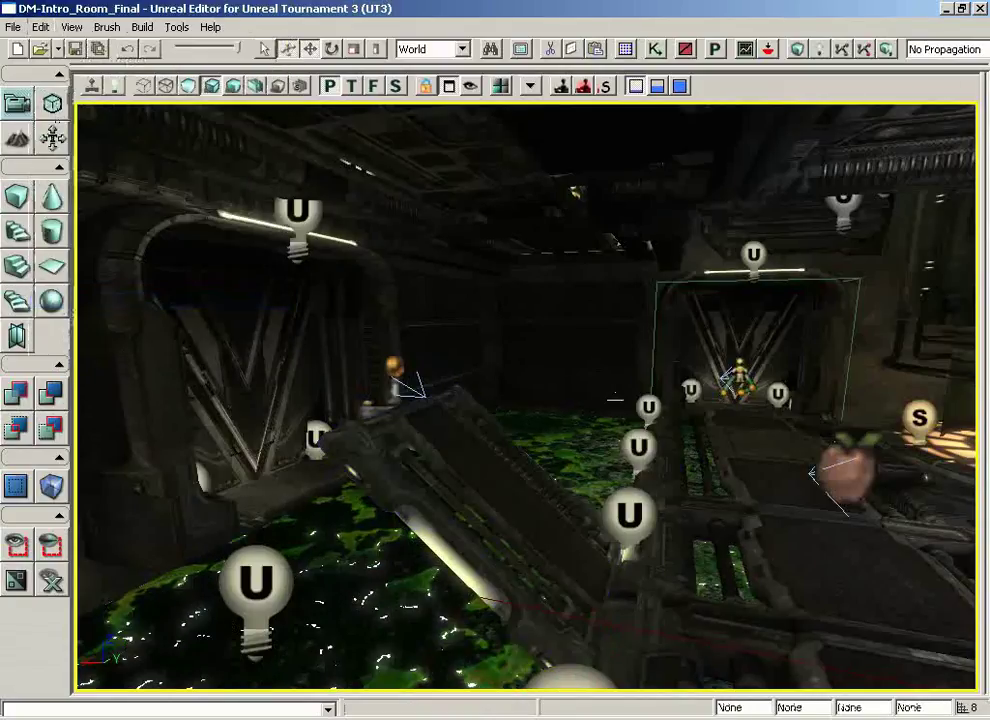
{"action": "left_click", "coordinate": [40, 27]}
{"action": "left_click", "coordinate": [70, 319]}
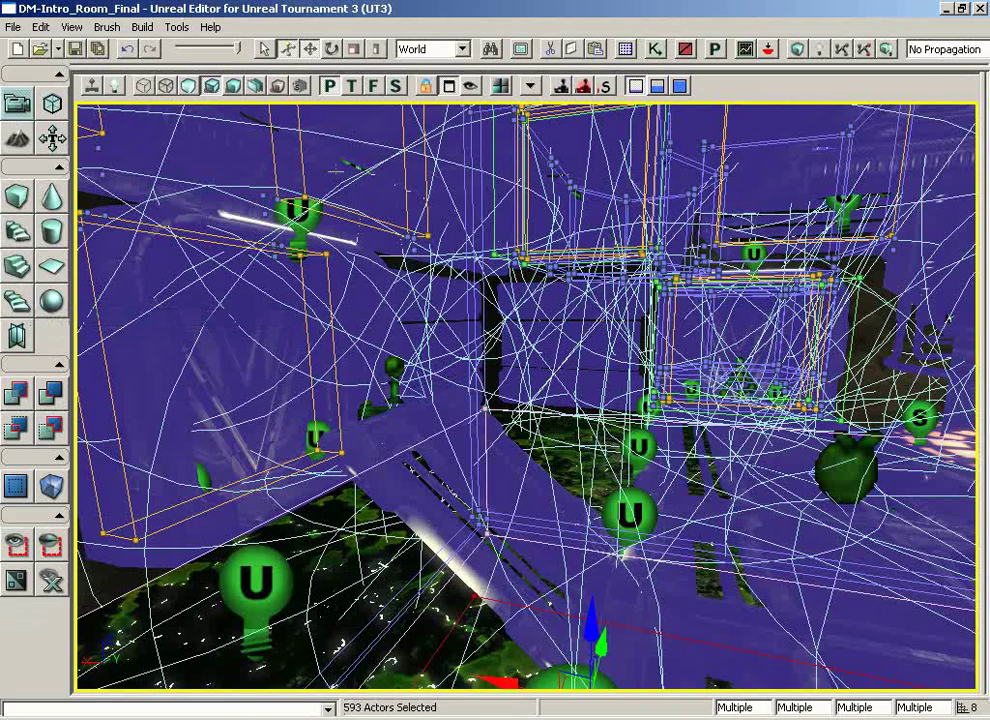
- Select only the tilted platform and invert the selection to the other actors, and clear it with Select None
{"action": "left_click", "coordinate": [40, 27]}
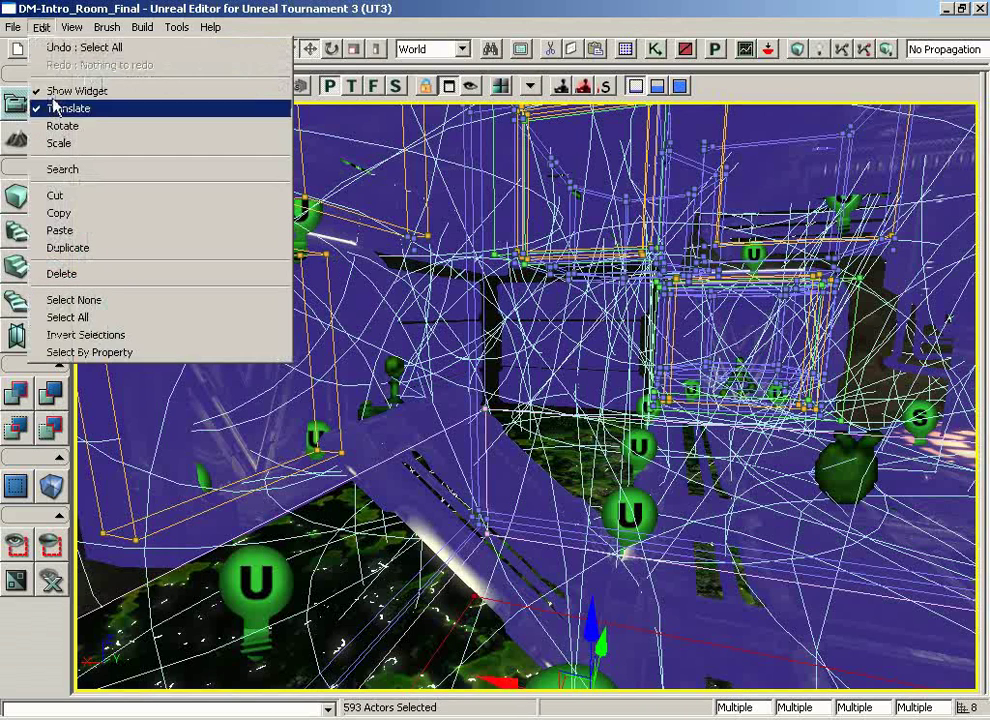
{"action": "left_click", "coordinate": [424, 491]}
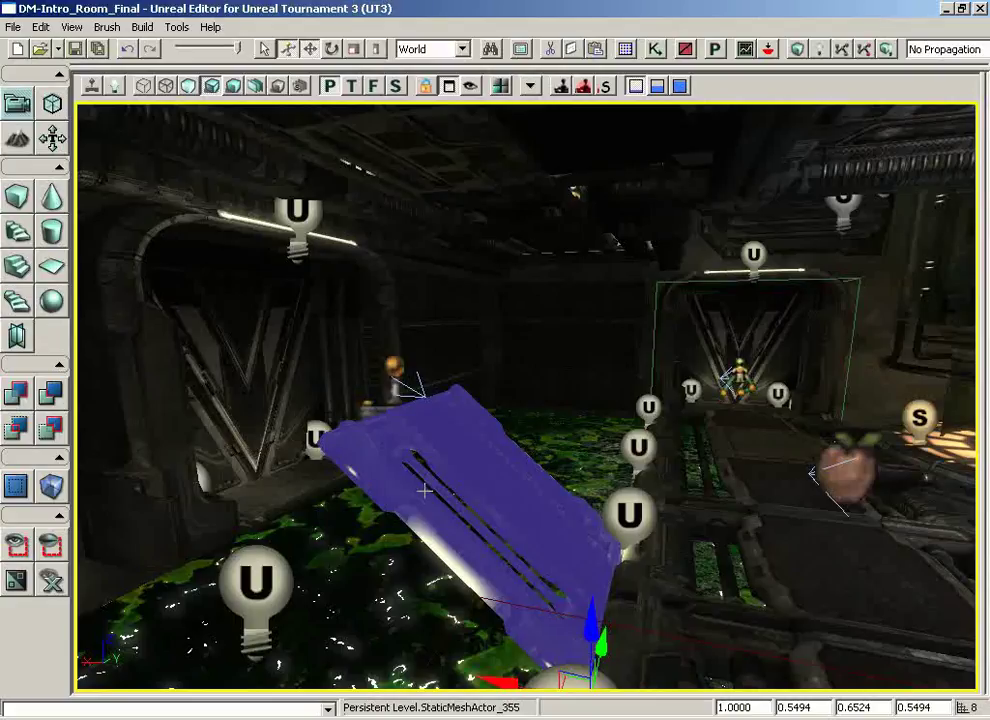
{"action": "left_click", "coordinate": [40, 27]}
{"action": "left_click", "coordinate": [68, 334]}
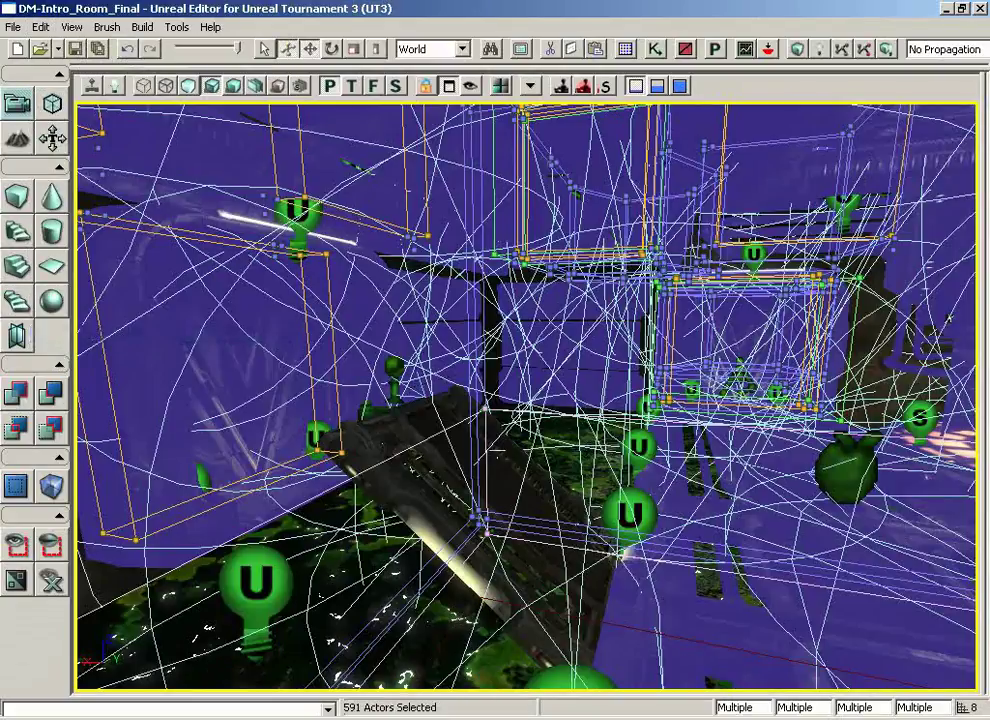
{"action": "left_click", "coordinate": [40, 27]}
{"action": "left_click", "coordinate": [74, 298]}
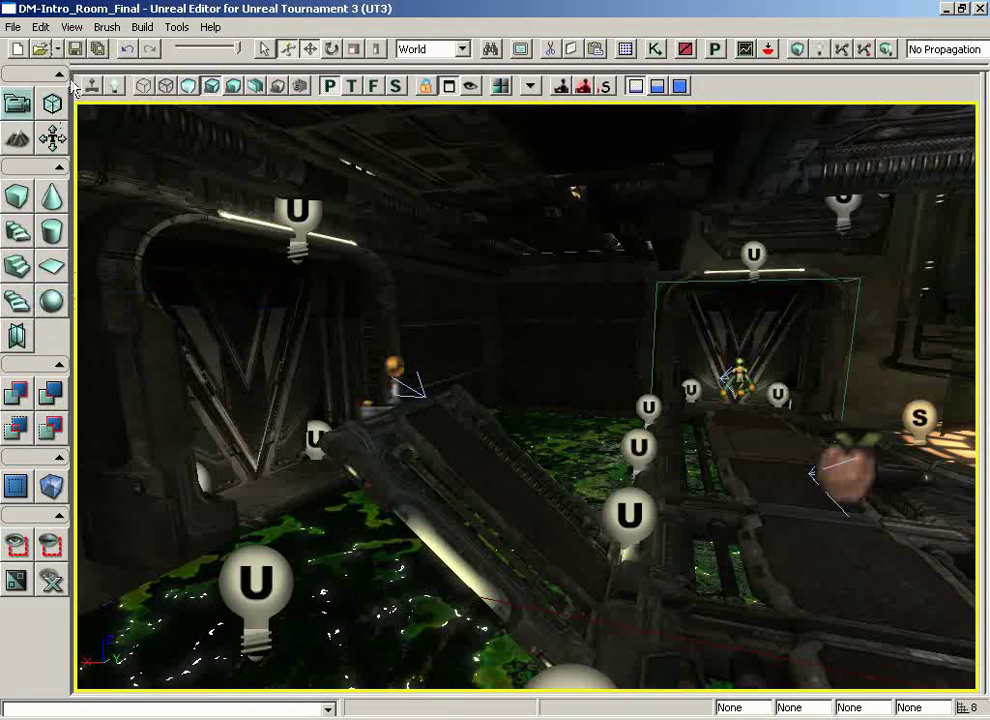
- Select the middle point light in the row beside the liquid and open its properties at the Light settings
{"action": "left_click_drag", "start_coordinate": [597, 430], "coordinate": [648, 428]}
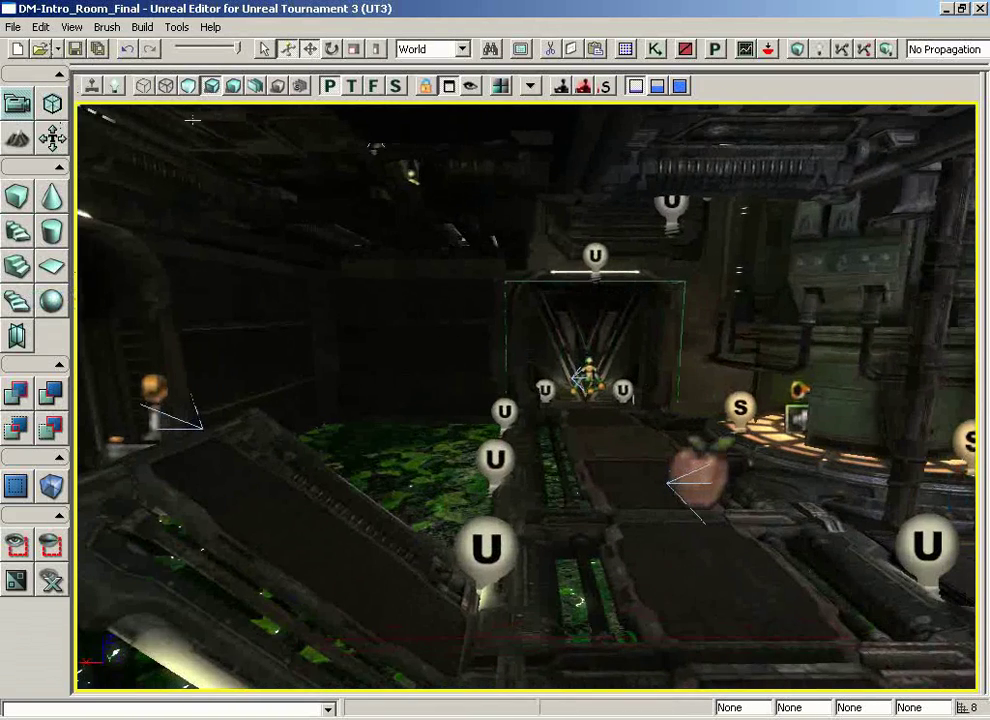
{"action": "left_click", "coordinate": [45, 29]}
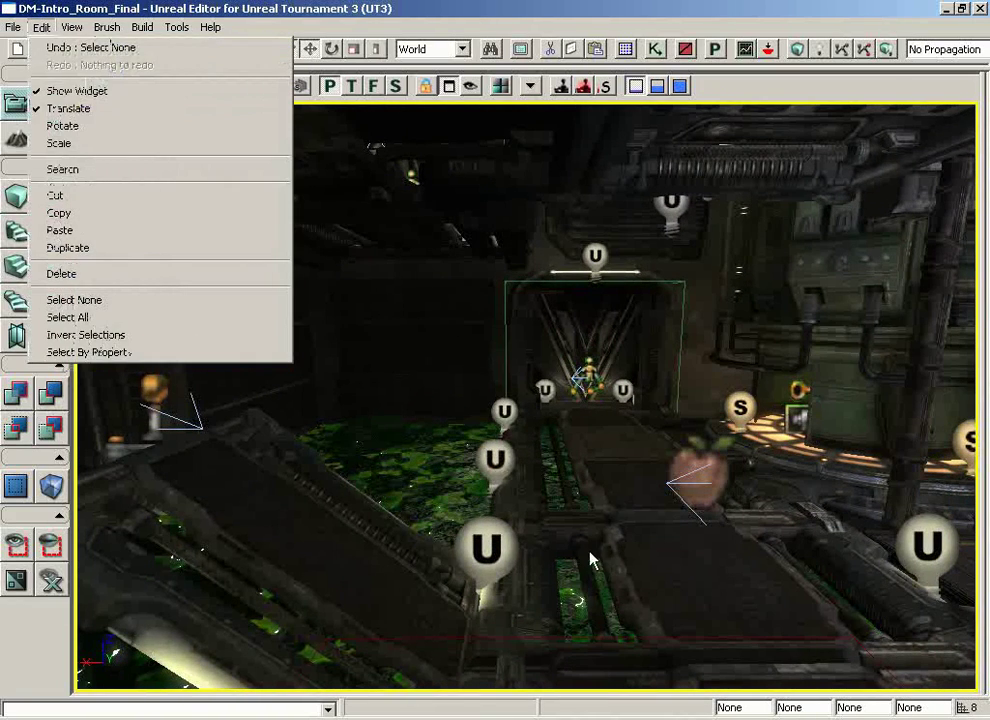
{"action": "left_click", "coordinate": [554, 508]}
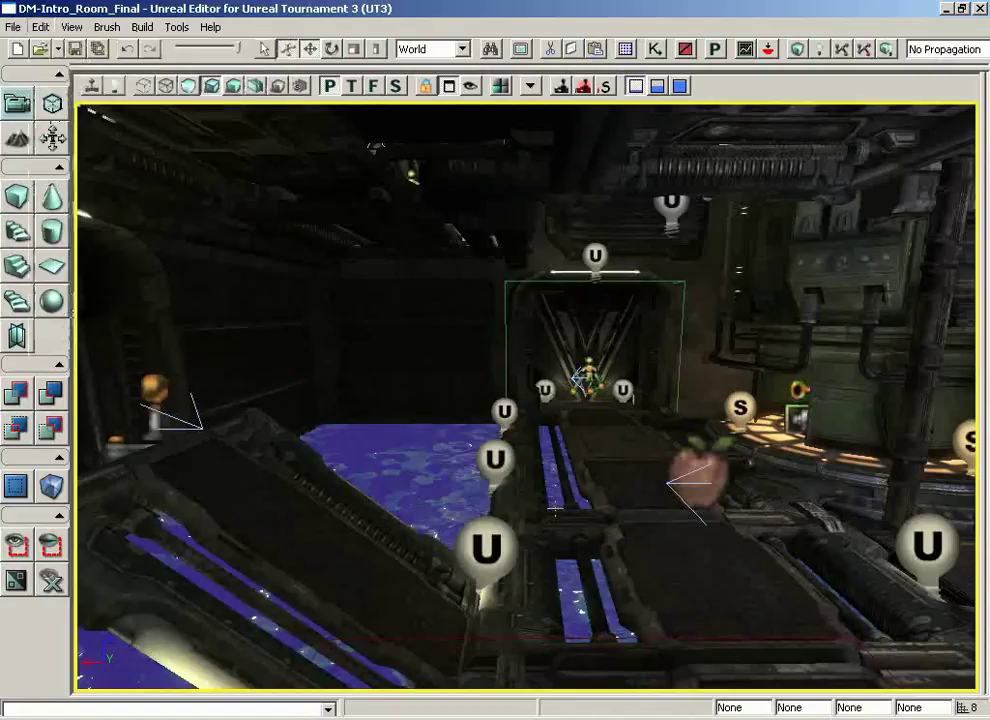
{"action": "left_click", "coordinate": [492, 455]}
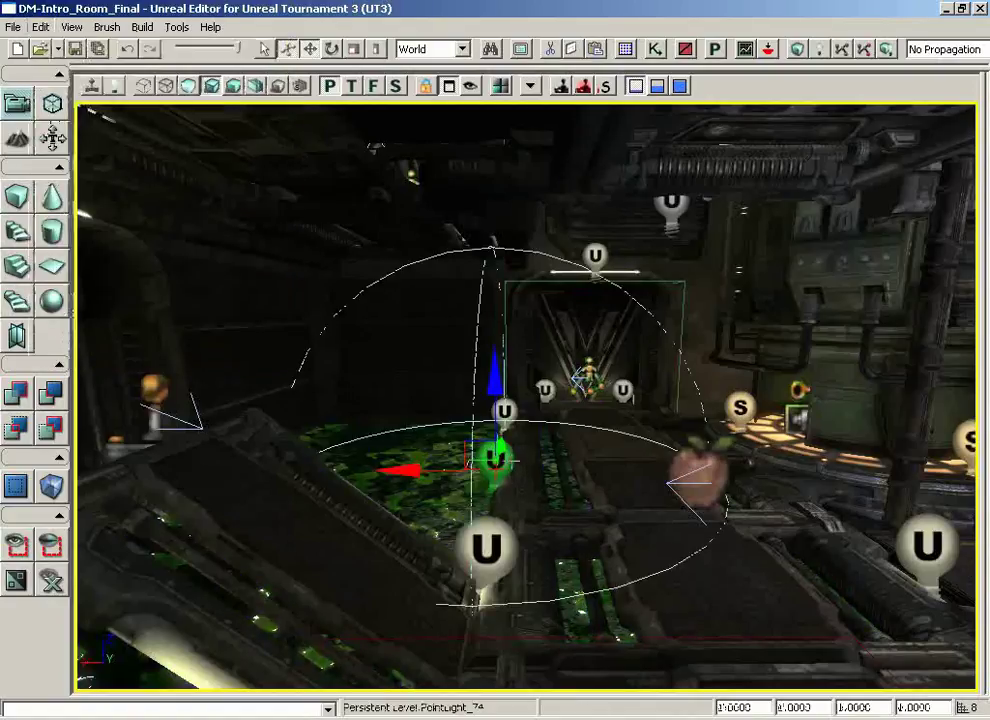
{"action": "key", "text": "F4"}
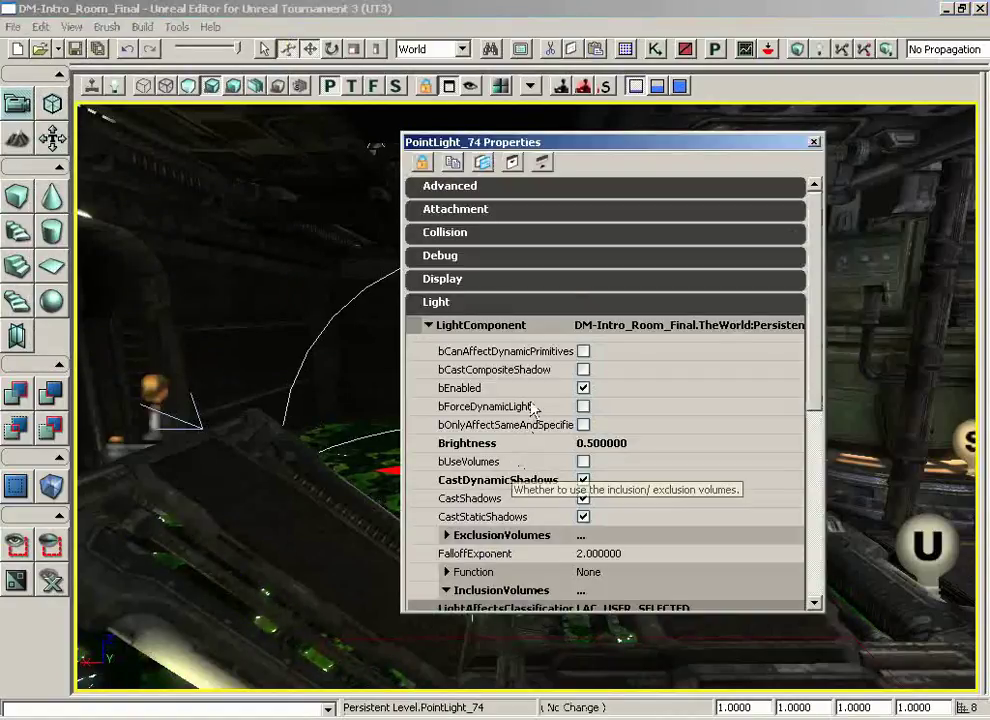
{"action": "left_click_drag", "start_coordinate": [818, 325], "coordinate": [818, 368]}
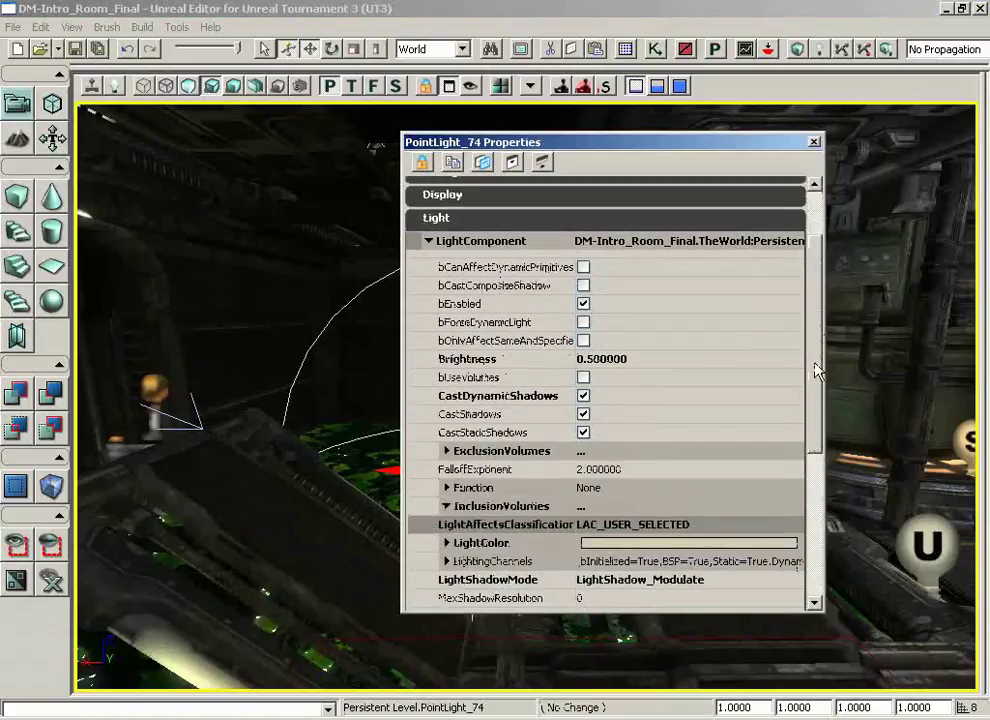
- Pick the point light's Brightness property and select every light with the same value using Select By Property
{"action": "left_click", "coordinate": [72, 27]}
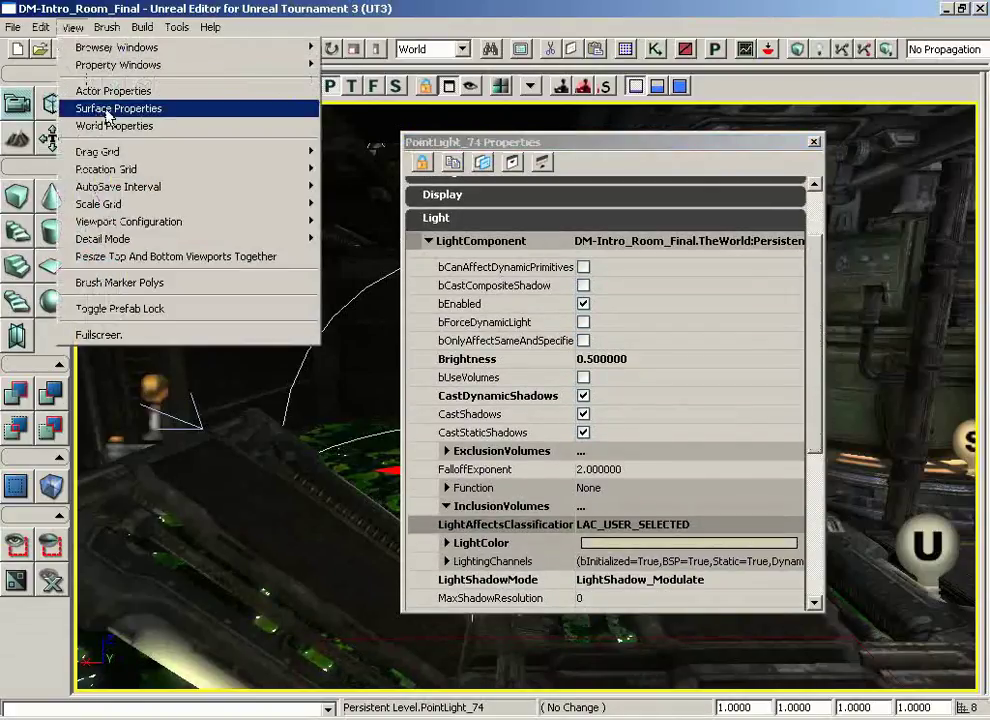
{"action": "left_click", "coordinate": [632, 147]}
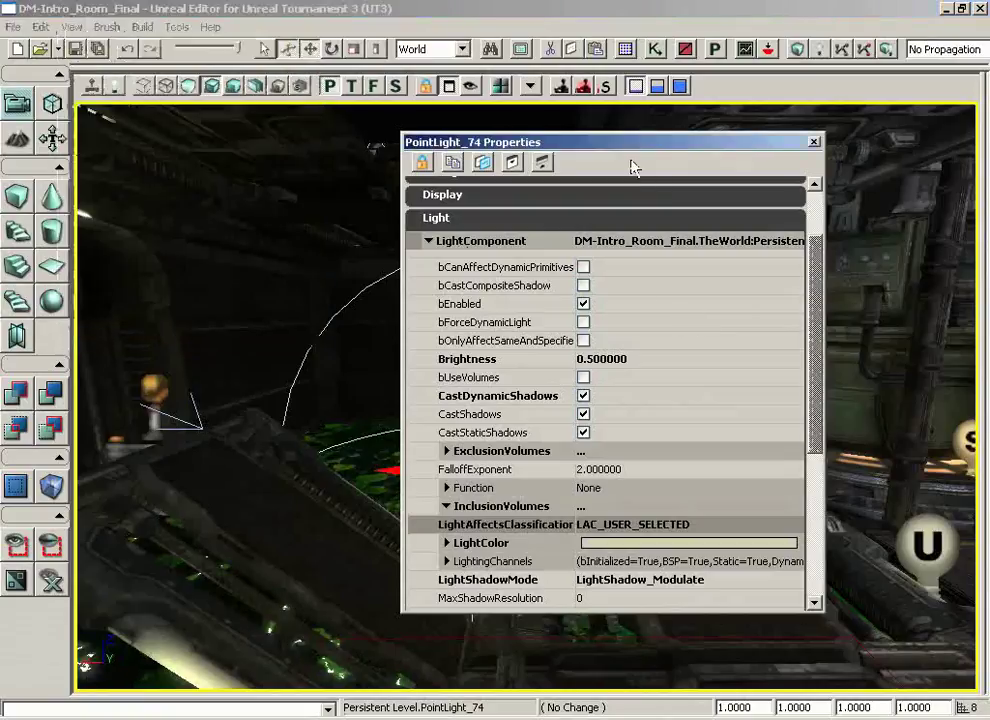
{"action": "left_click", "coordinate": [481, 360]}
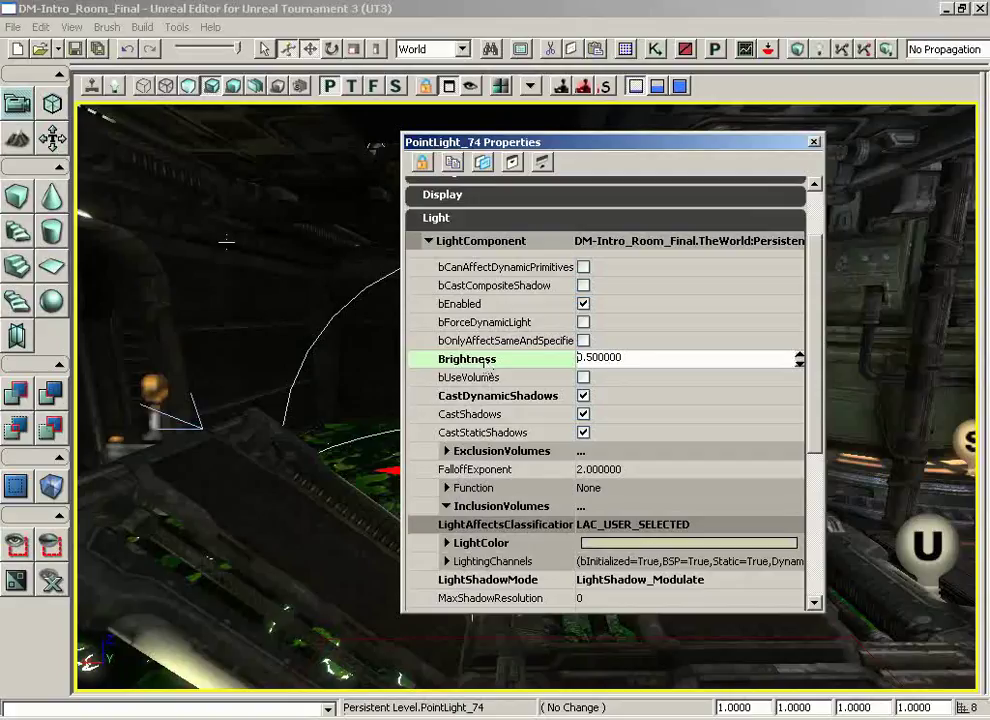
{"action": "left_click", "coordinate": [40, 27]}
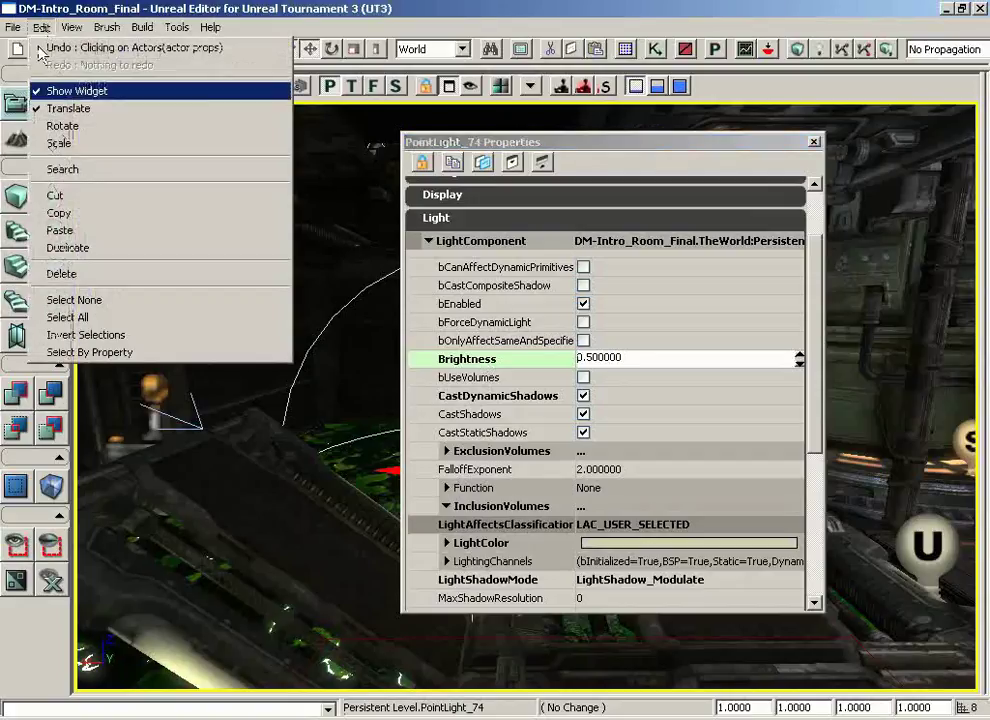
{"action": "left_click", "coordinate": [84, 352]}
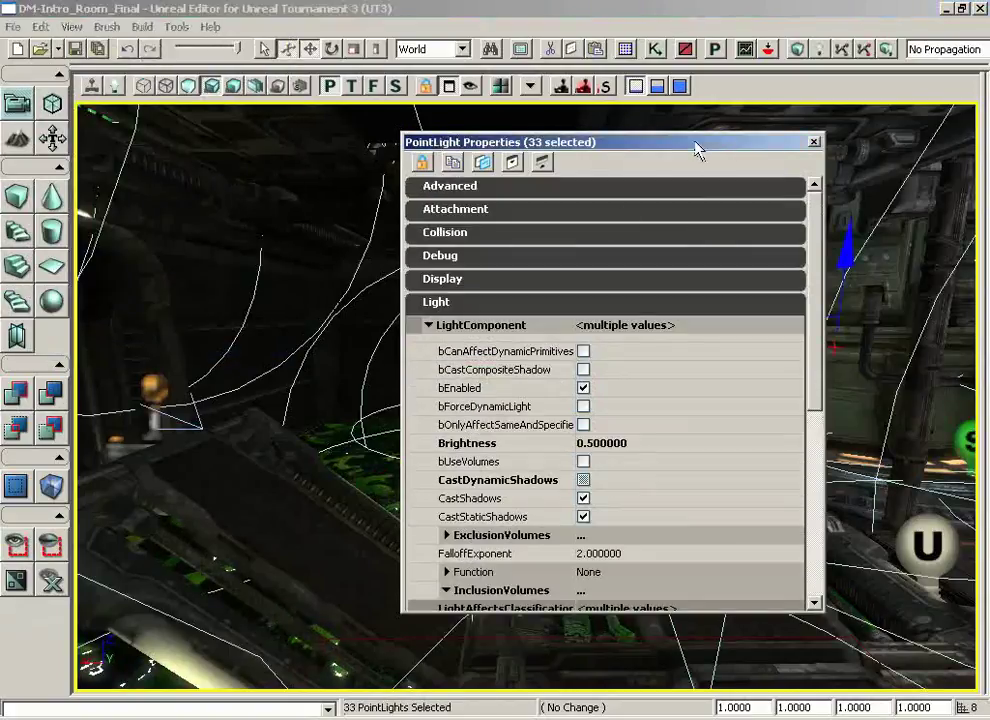
- Inspect two of the matched point lights near the ceiling individually, checking each one's Brightness in the properties window
{"action": "left_click_drag", "start_coordinate": [696, 150], "coordinate": [928, 171]}
{"action": "left_click_drag", "start_coordinate": [370, 354], "coordinate": [385, 320]}
{"action": "right_click_drag", "start_coordinate": [385, 320], "coordinate": [560, 306]}
{"action": "right_click_drag", "start_coordinate": [320, 380], "coordinate": [324, 430]}
{"action": "left_click_drag", "start_coordinate": [324, 430], "coordinate": [147, 100]}
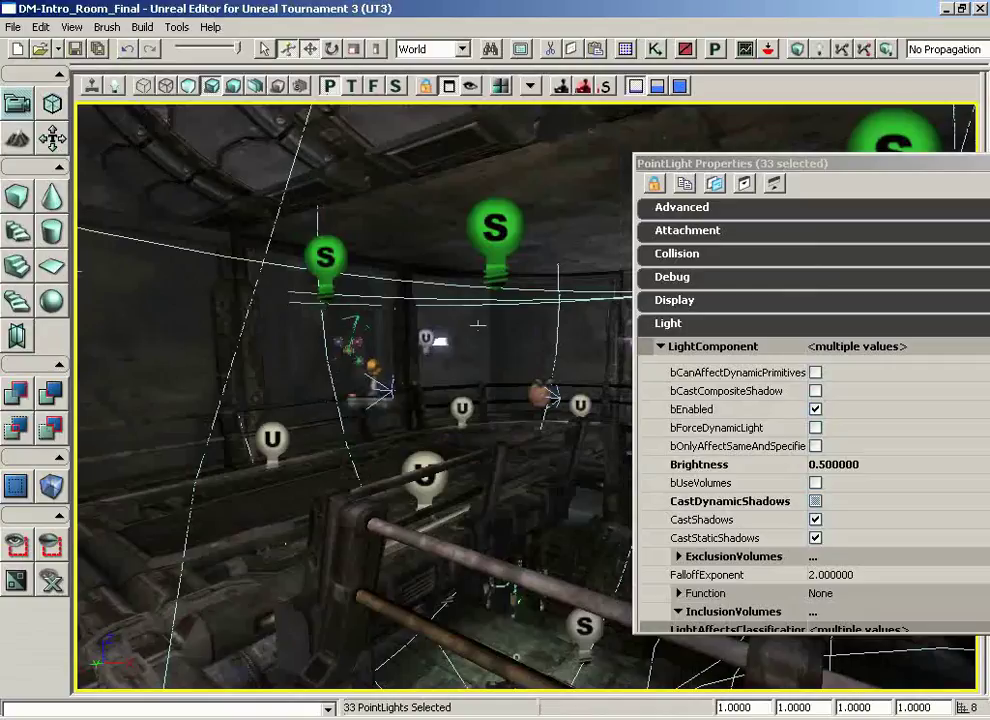
{"action": "left_click", "coordinate": [494, 228]}
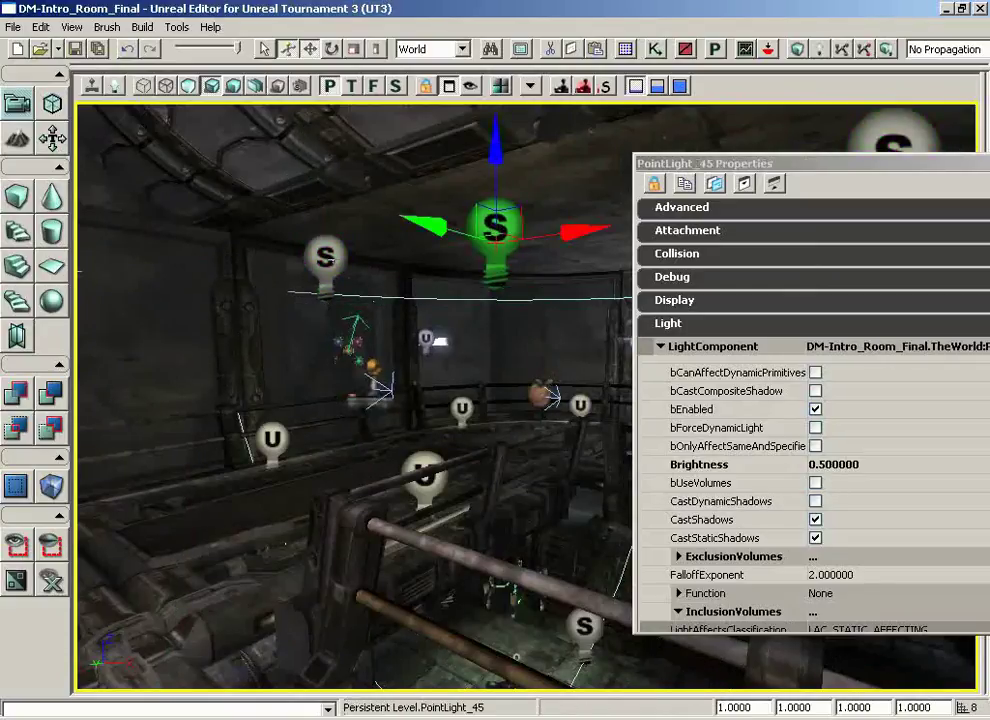
{"action": "left_click", "coordinate": [330, 259]}
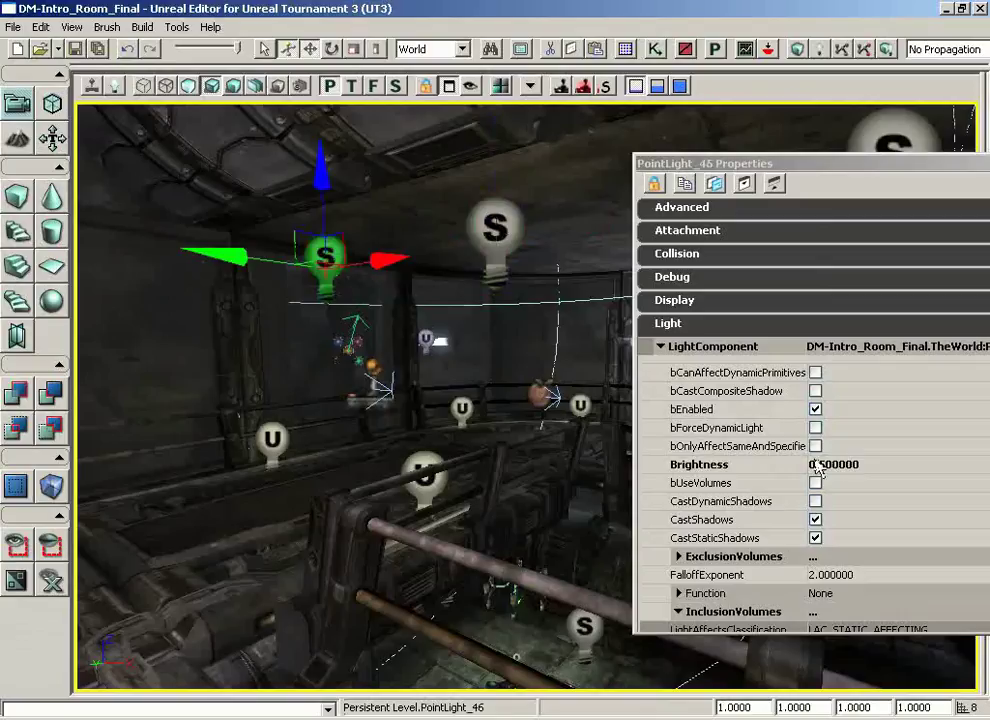
{"action": "left_click_drag", "start_coordinate": [853, 168], "coordinate": [685, 132]}
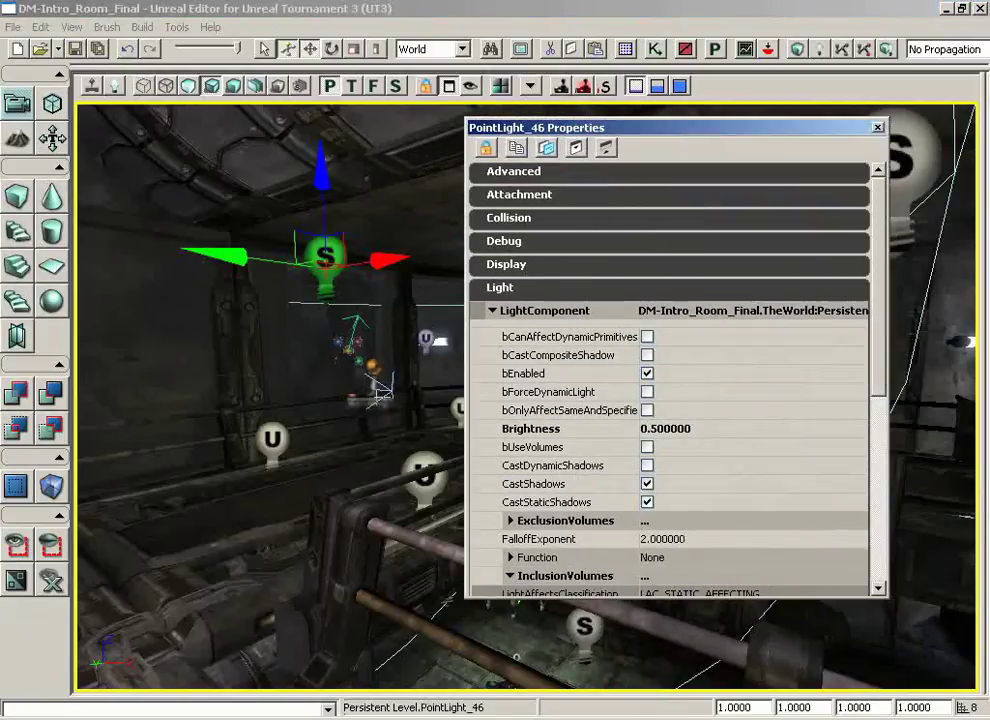
{"action": "left_click", "coordinate": [37, 28]}
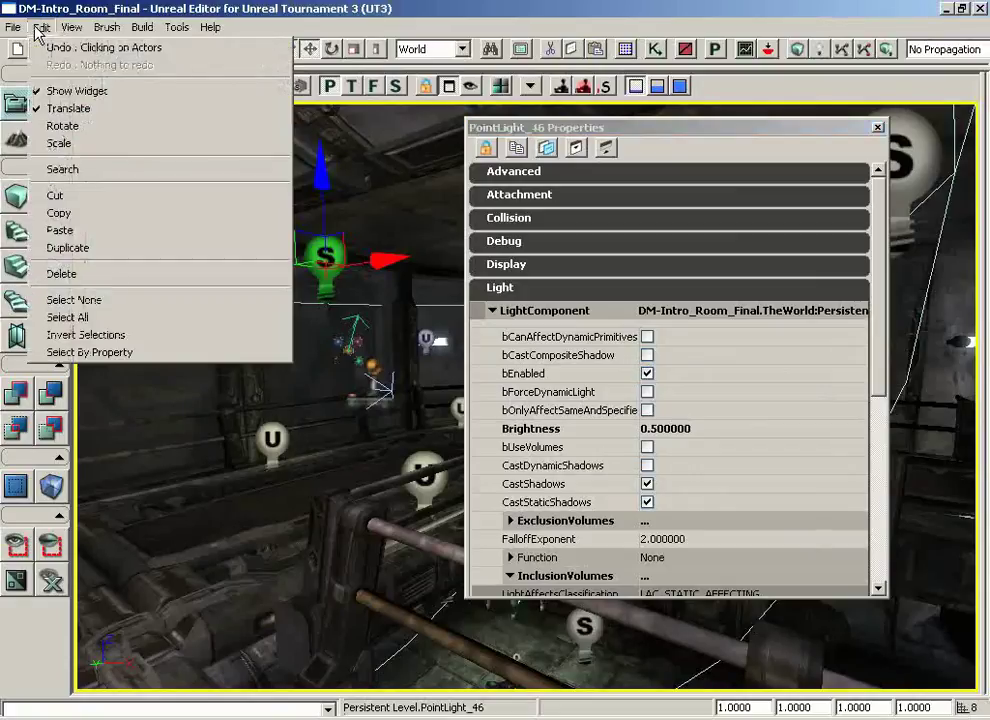